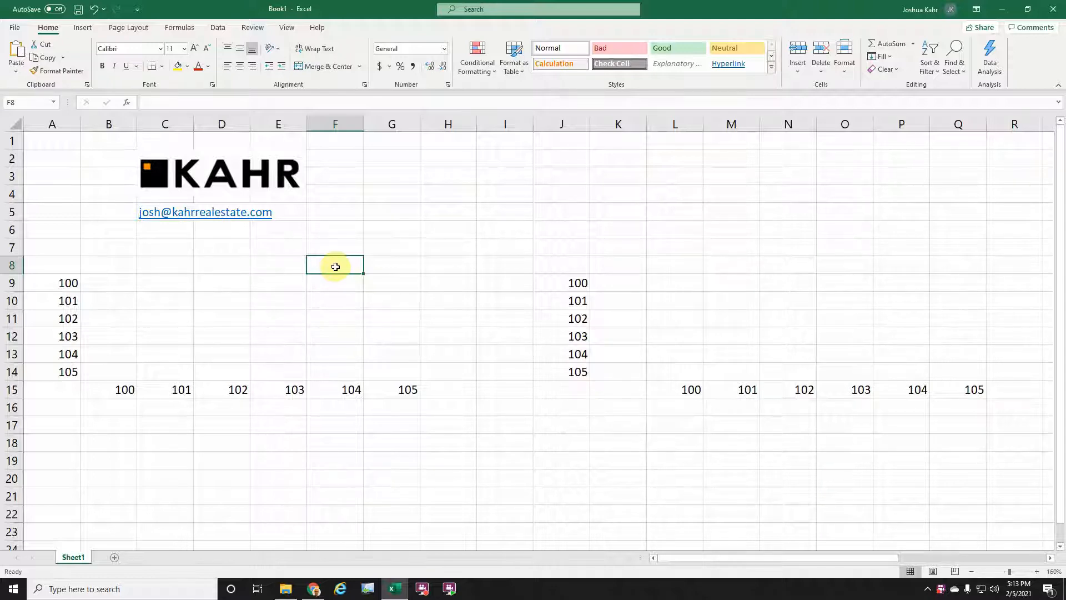
Look through the vertical list of values in A9:A14
{"action": "key", "text": "Left"}
{"action": "key", "text": "Left"}
{"action": "key", "text": "Left"}
{"action": "key", "text": "Left"}
{"action": "key", "text": "Left"}
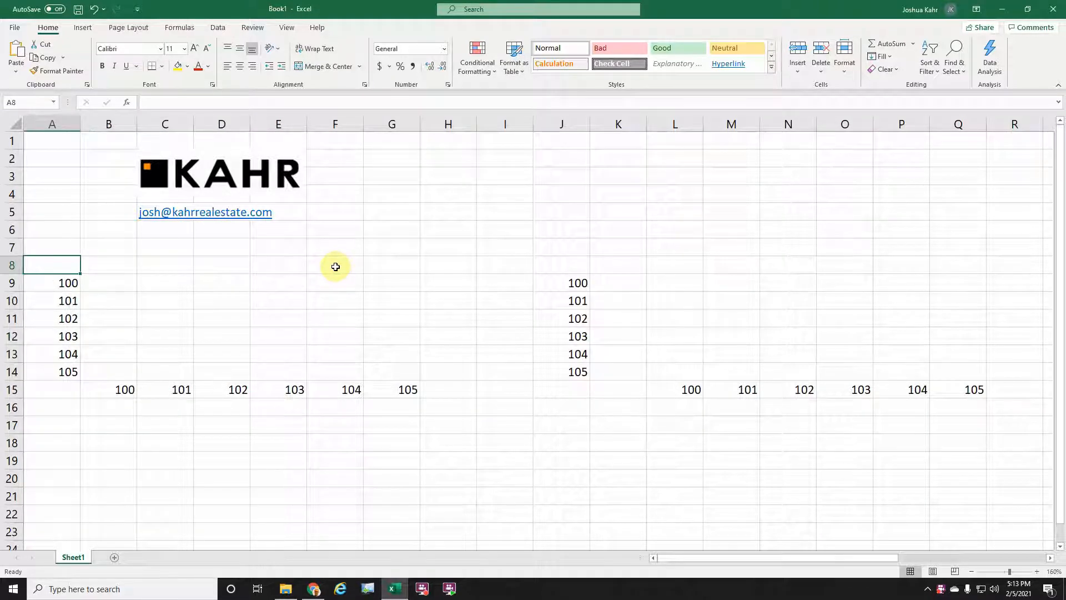
{"action": "key", "text": "Down"}
{"action": "key", "text": "Down"}
{"action": "key", "text": "Down"}
{"action": "key", "text": "Down"}
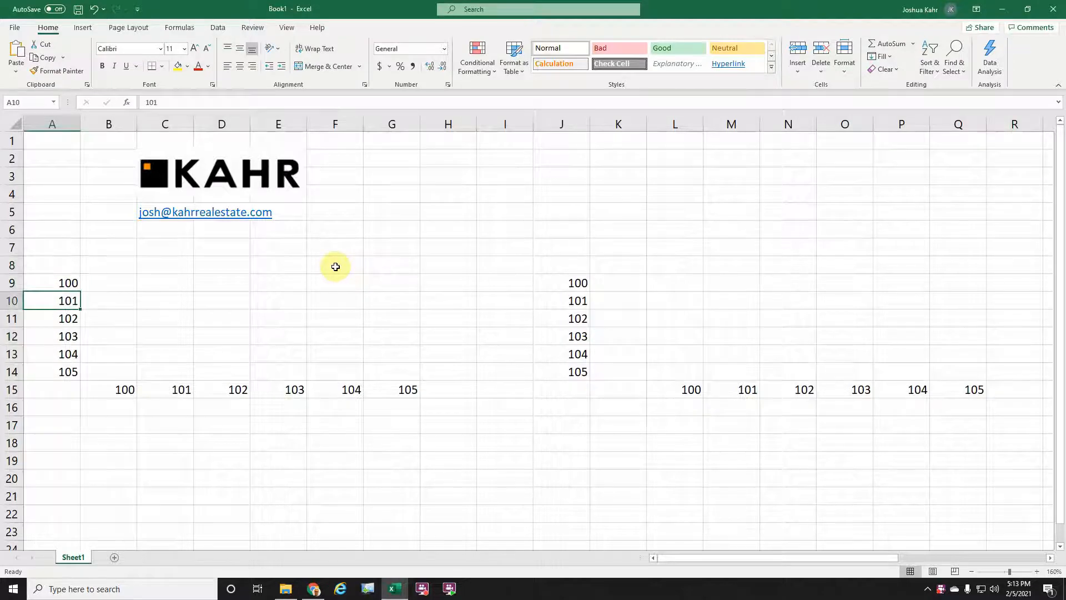
{"action": "key", "text": "Down"}
{"action": "key", "text": "Down"}
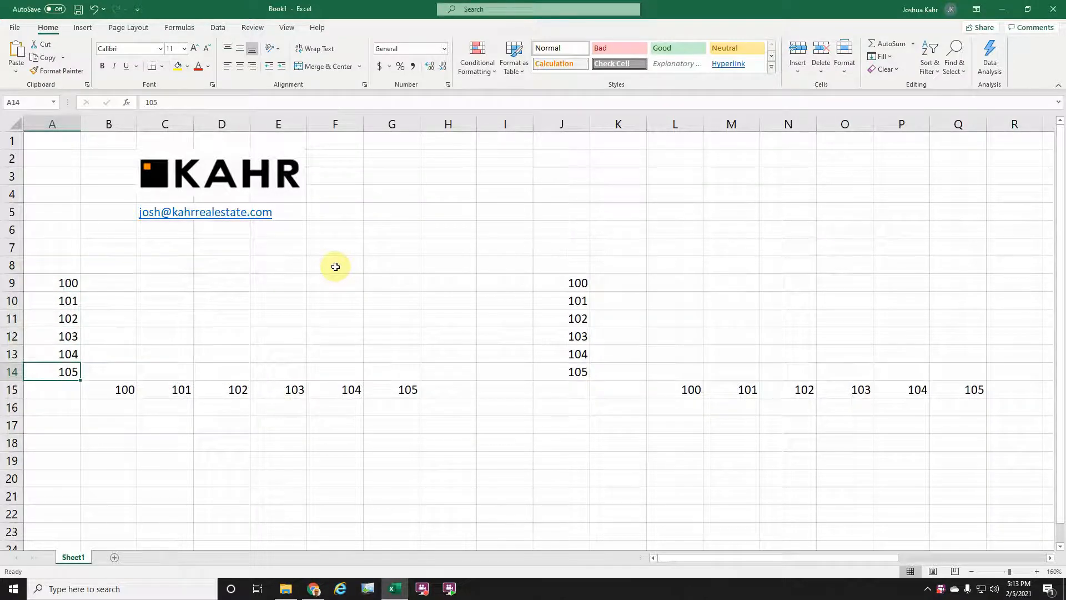
Inspect the contents of B15 through E15 to see which cells link back to the list in column A
{"action": "key", "text": "Right"}
{"action": "key", "text": "Down"}
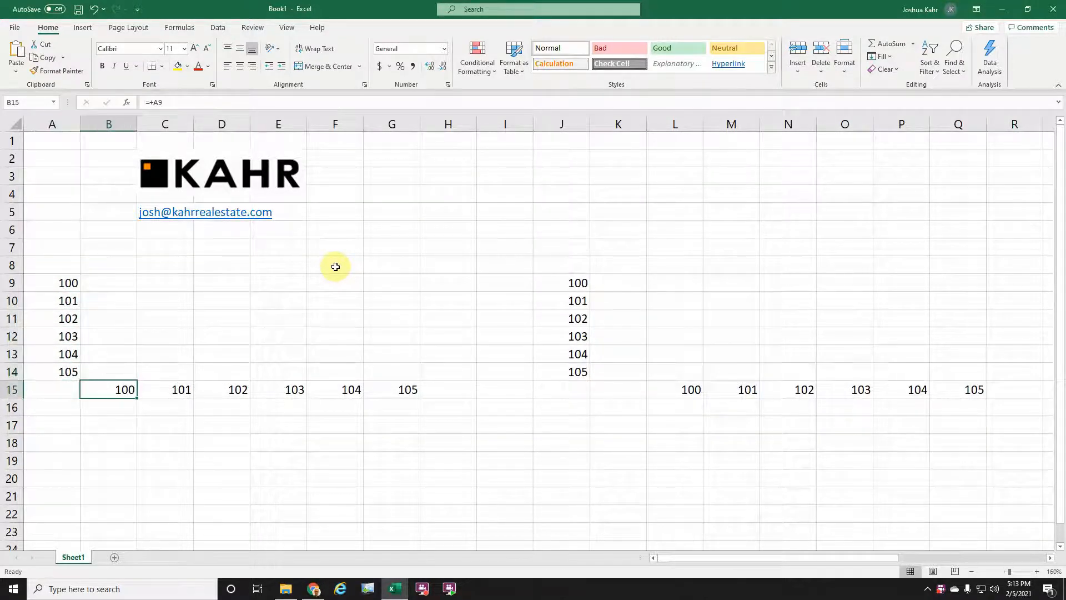
{"action": "key", "text": "F2"}
{"action": "key", "text": "Tab"}
{"action": "key", "text": "F2"}
{"action": "key", "text": "Tab"}
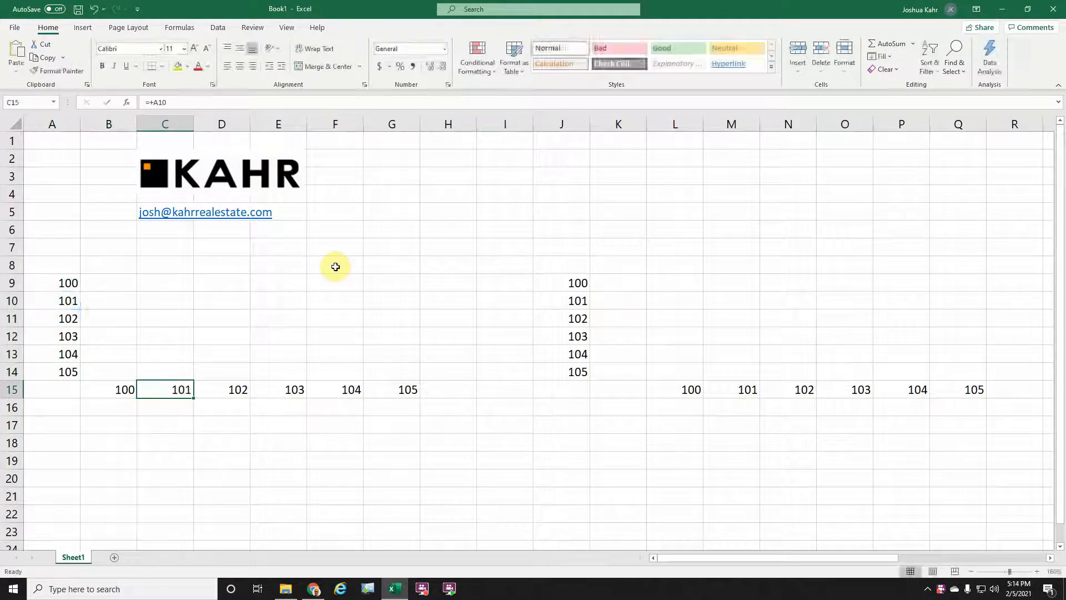
{"action": "key", "text": "F2"}
{"action": "key", "text": "Tab"}
{"action": "key", "text": "F2"}
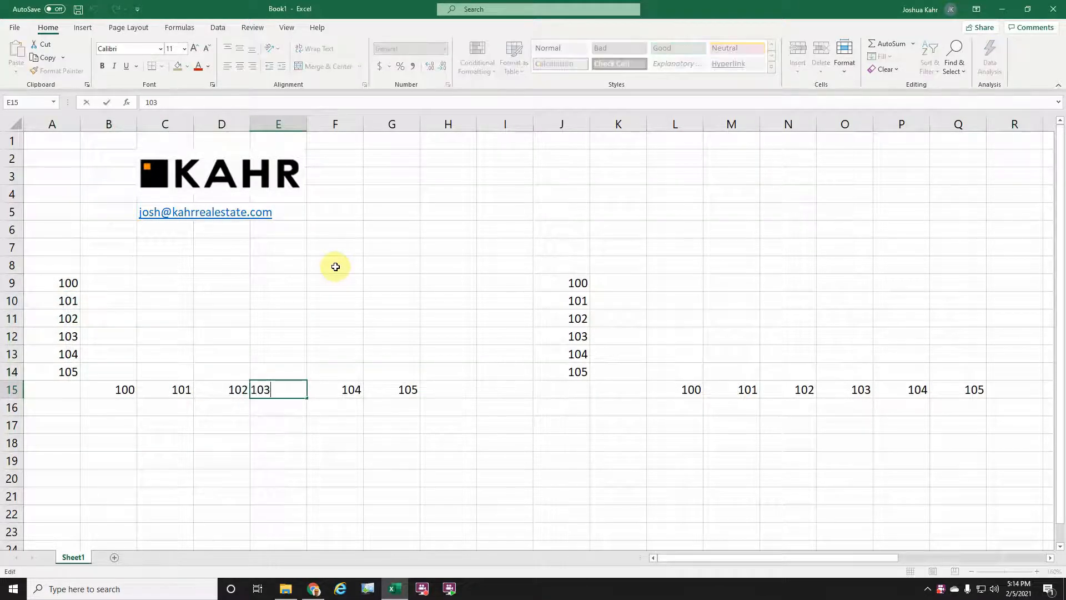
{"action": "key", "text": "Escape"}
{"action": "key", "text": "shift+Tab"}
{"action": "key", "text": "F2"}
{"action": "key", "text": "Escape"}
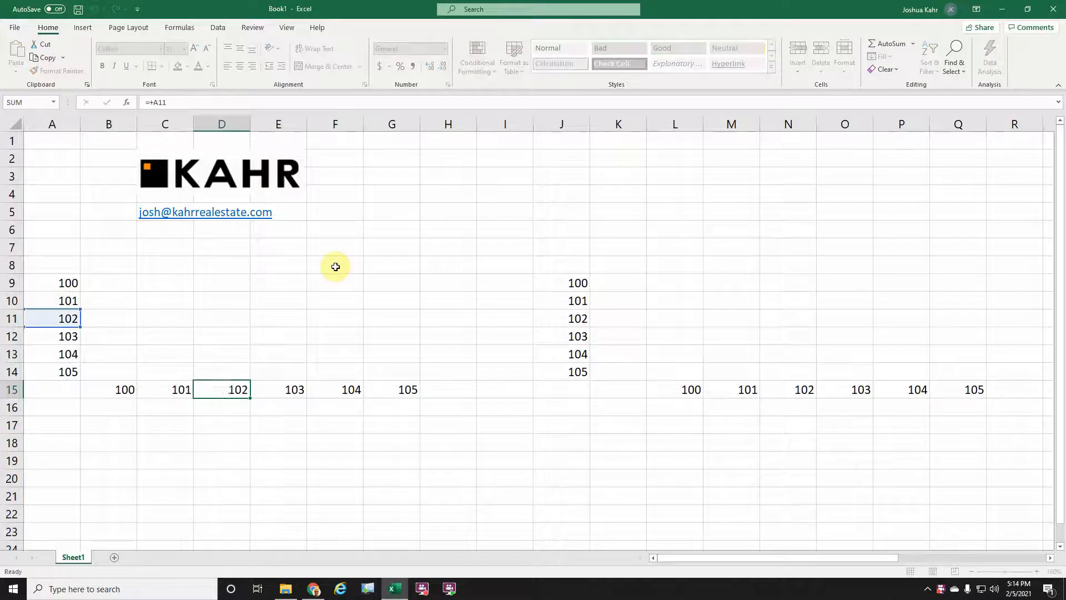
Replace the content of E15 with a direct link to cell A12
{"action": "key", "text": "Tab"}
{"action": "type", "text": "+"}
{"action": "key", "text": "Up"}
{"action": "key", "text": "Up"}
{"action": "key", "text": "Up"}
{"action": "key", "text": "Left"}
{"action": "key", "text": "Left"}
{"action": "key", "text": "Left"}
{"action": "key", "text": "Left"}
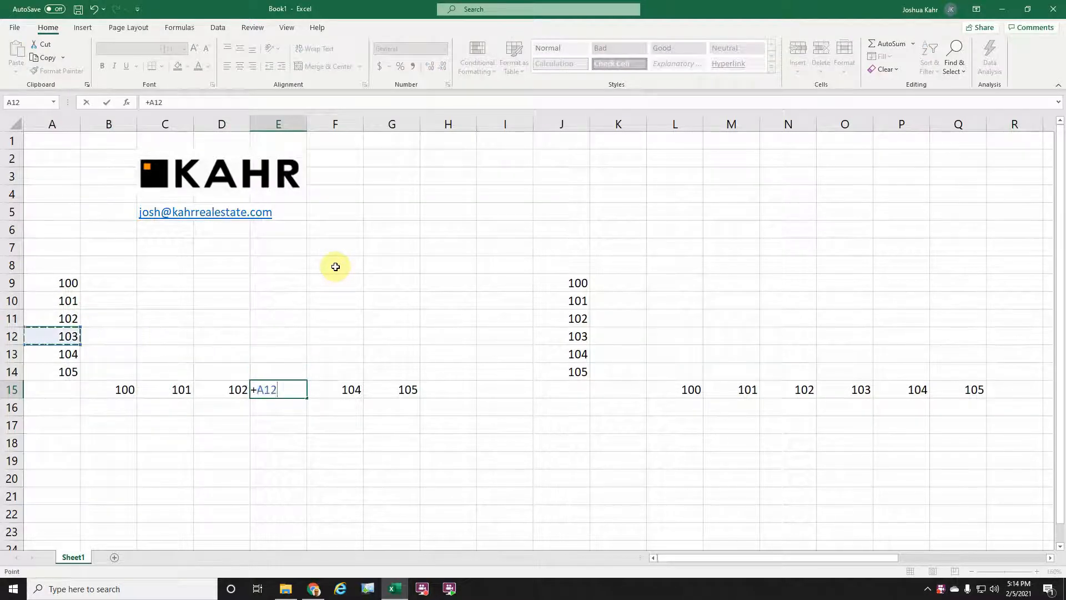
{"action": "key", "text": "Tab"}
Replace the content of F15 with a direct link to cell A13
{"action": "key", "text": "F2"}
{"action": "key", "text": "Escape"}
{"action": "type", "text": "+"}
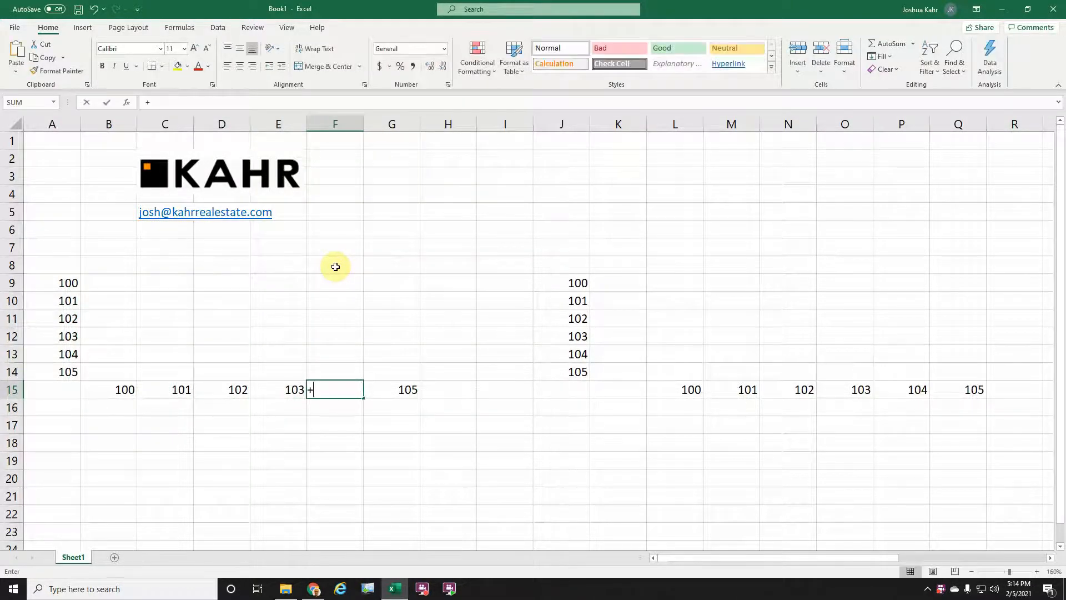
{"action": "key", "text": "Up"}
{"action": "key", "text": "Up"}
{"action": "key", "text": "Left"}
{"action": "key", "text": "Left"}
{"action": "key", "text": "Left"}
{"action": "key", "text": "Left"}
{"action": "key", "text": "Left"}
{"action": "key", "text": "Return"}
Replace the content of G15 with a direct link to cell A14
{"action": "key", "text": "Up"}
{"action": "key", "text": "Right"}
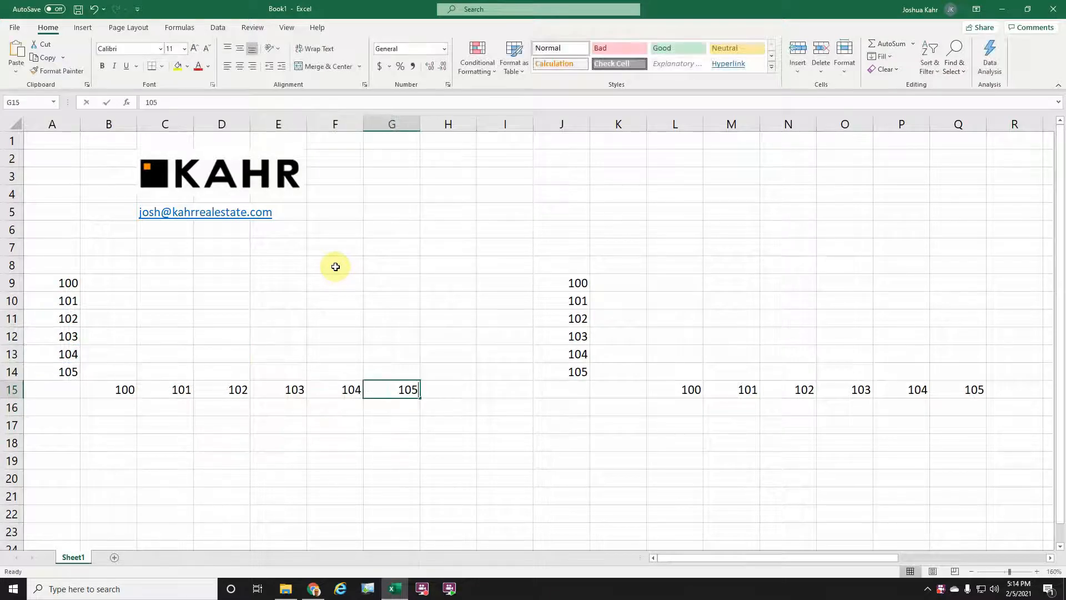
{"action": "type", "text": "+"}
{"action": "key", "text": "Left"}
{"action": "key", "text": "Left"}
{"action": "key", "text": "Left"}
{"action": "key", "text": "Left"}
{"action": "key", "text": "Left"}
{"action": "key", "text": "Left"}
{"action": "key", "text": "Up"}
{"action": "key", "text": "Return"}
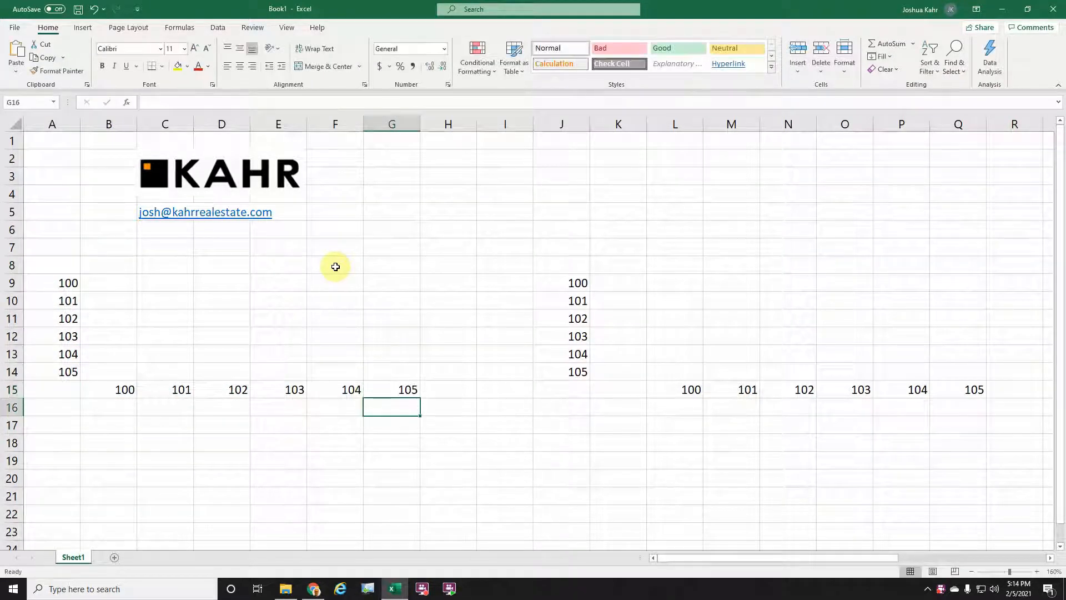
Check A12 and its linked cell E15, and delete the whole of row 12
{"action": "key", "text": "Left"}
{"action": "key", "text": "Left"}
{"action": "key", "text": "Left"}
{"action": "key", "text": "Left"}
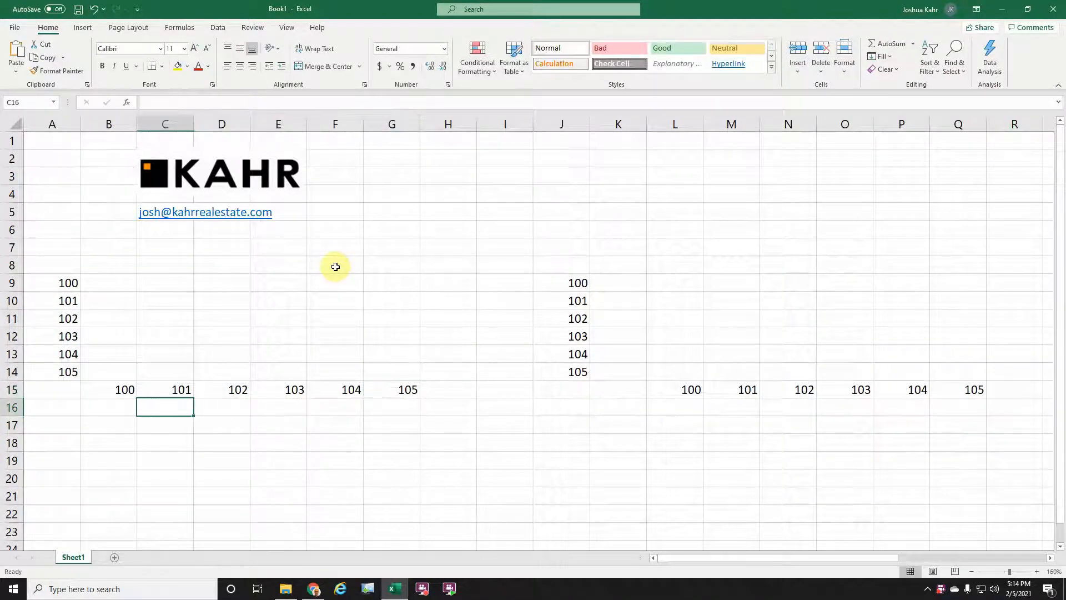
{"action": "left_click", "coordinate": [49, 336]}
{"action": "left_click", "coordinate": [274, 389]}
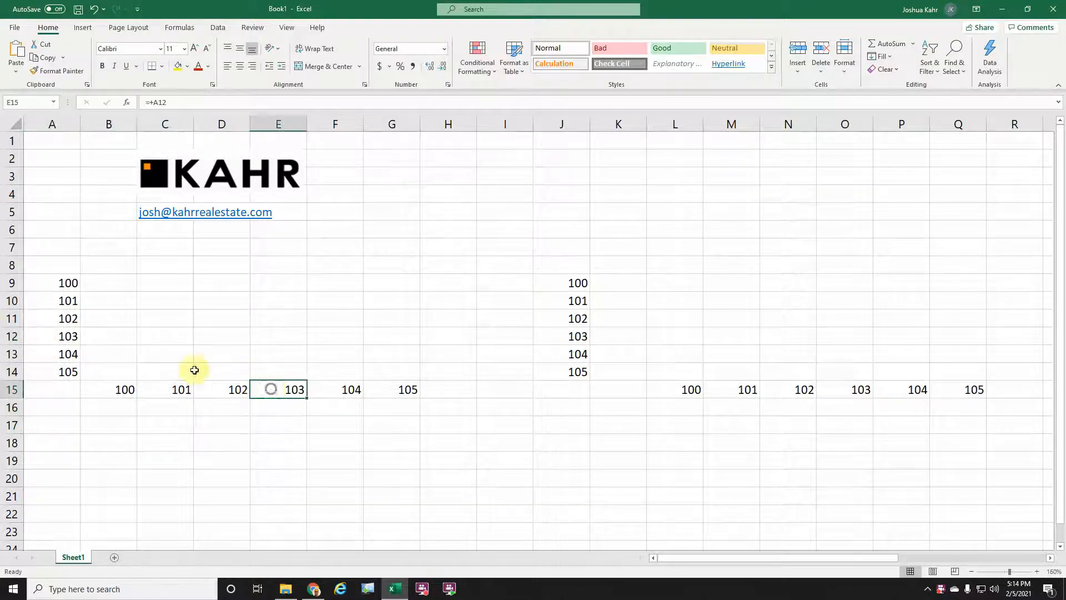
{"action": "left_click", "coordinate": [13, 336]}
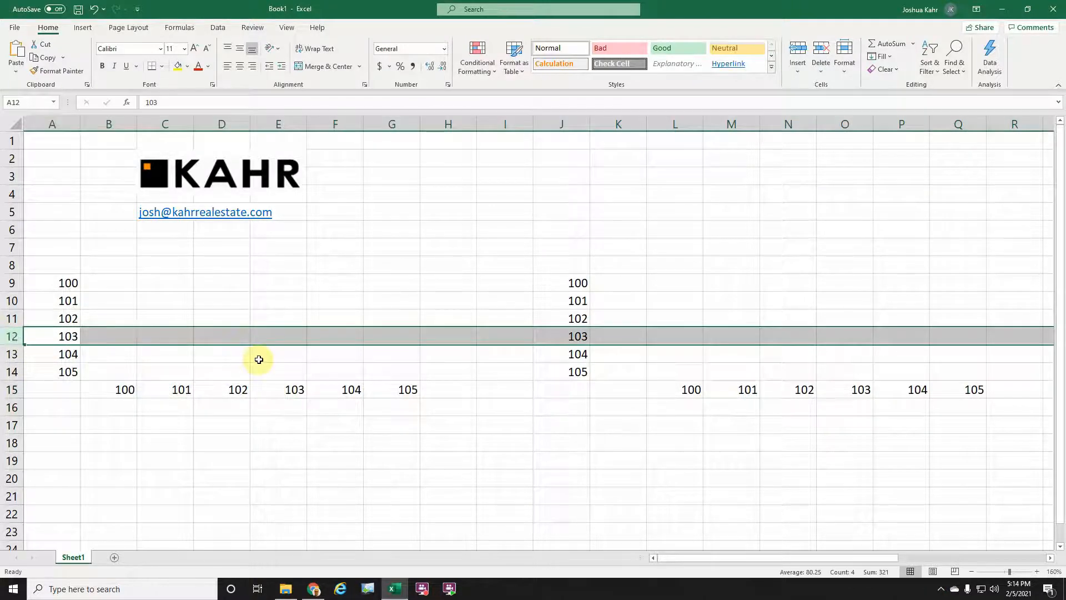
{"action": "key", "text": "ctrl+minus"}
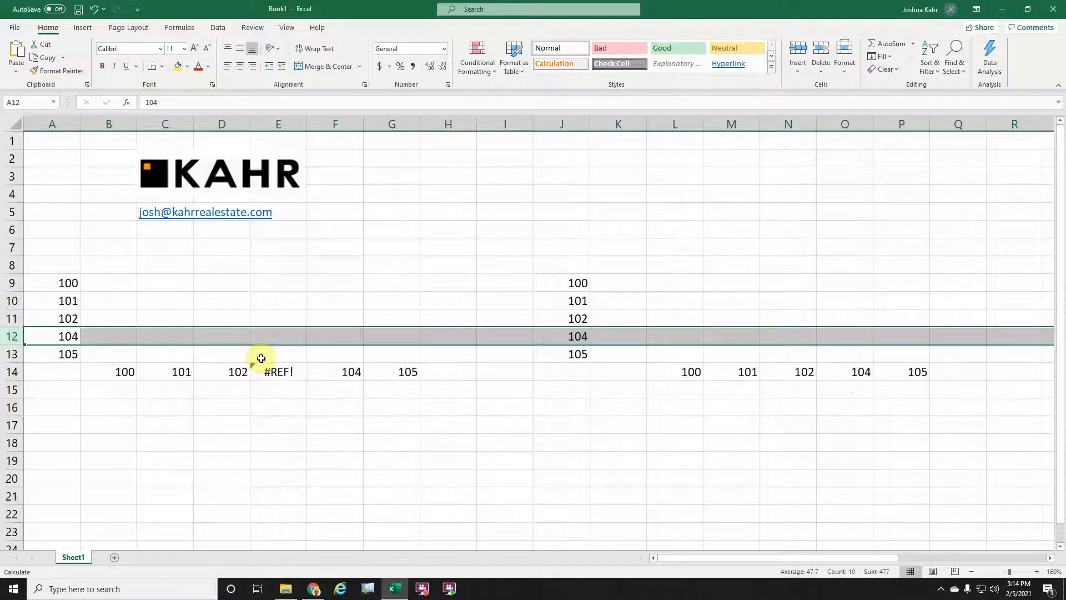
Inspect the formula in E14 against the list in column A and undo the row deletion
{"action": "left_click", "coordinate": [281, 371]}
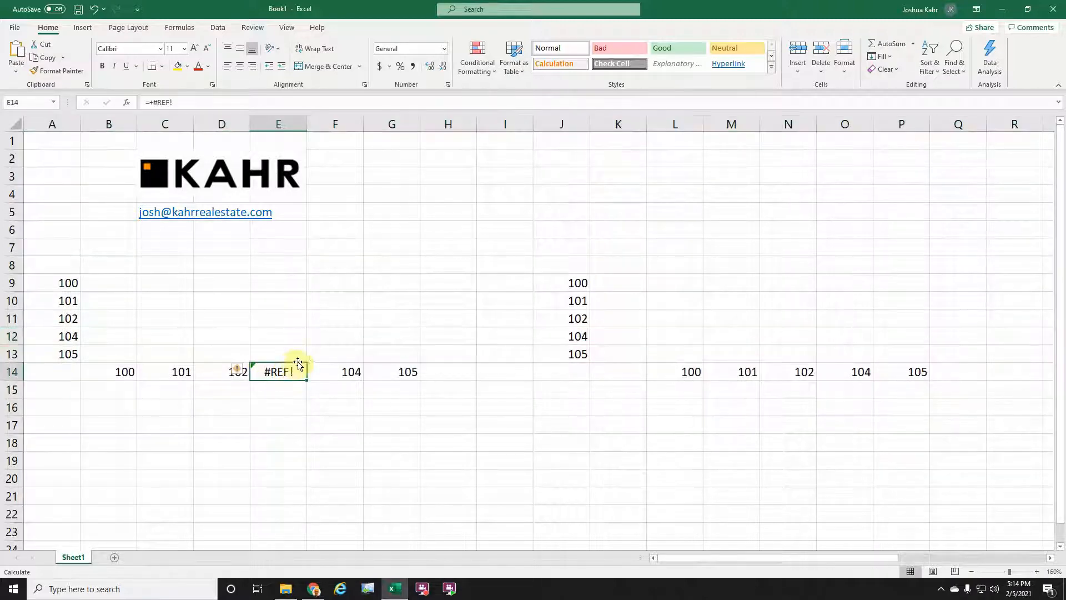
{"action": "left_click_drag", "start_coordinate": [69, 283], "coordinate": [69, 318]}
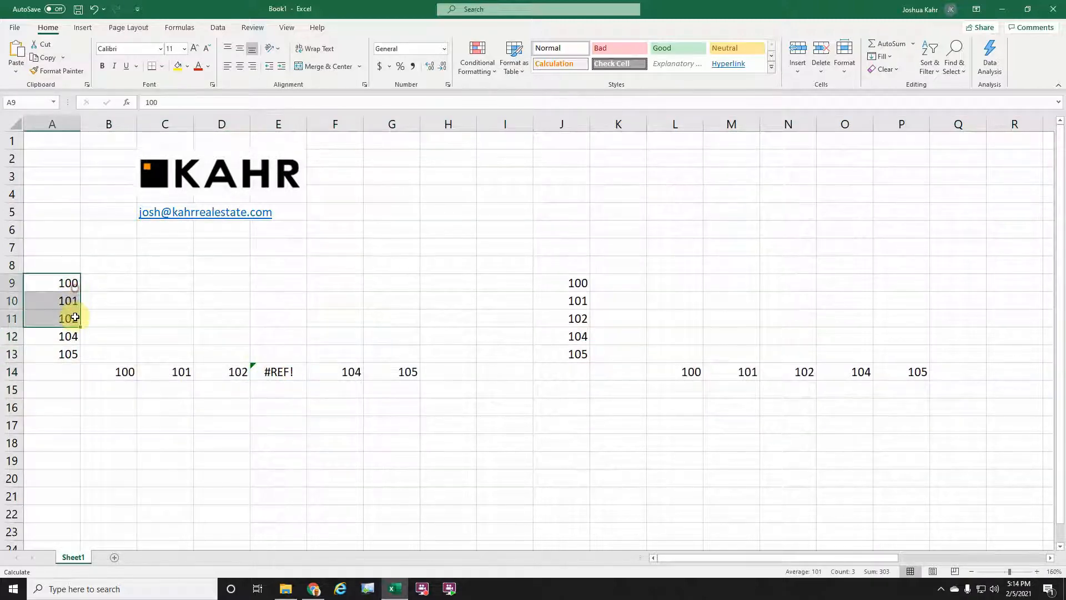
{"action": "left_click", "coordinate": [271, 370]}
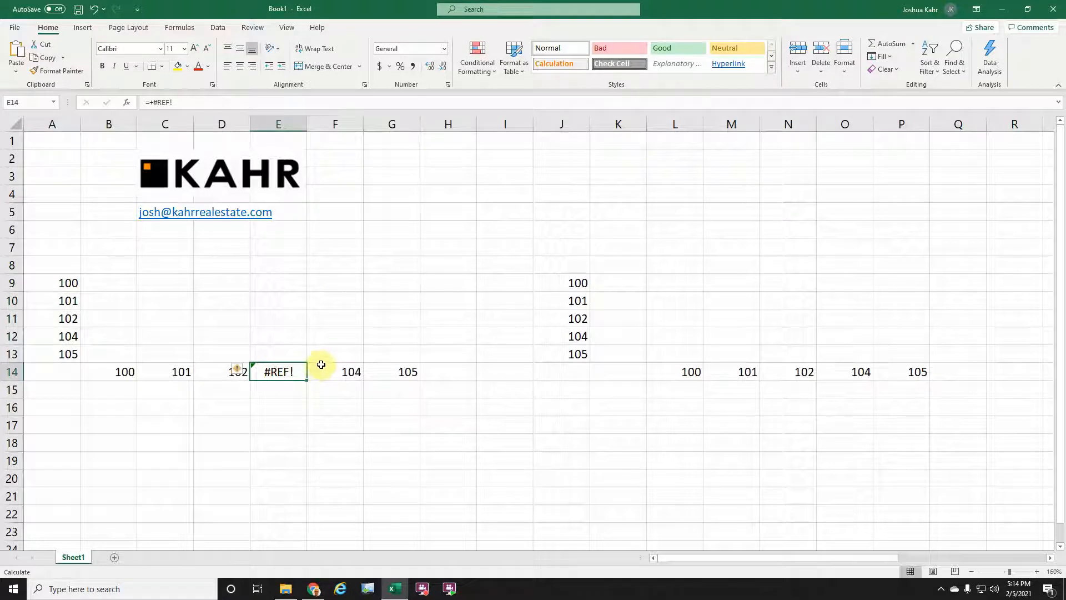
{"action": "key", "text": "F2"}
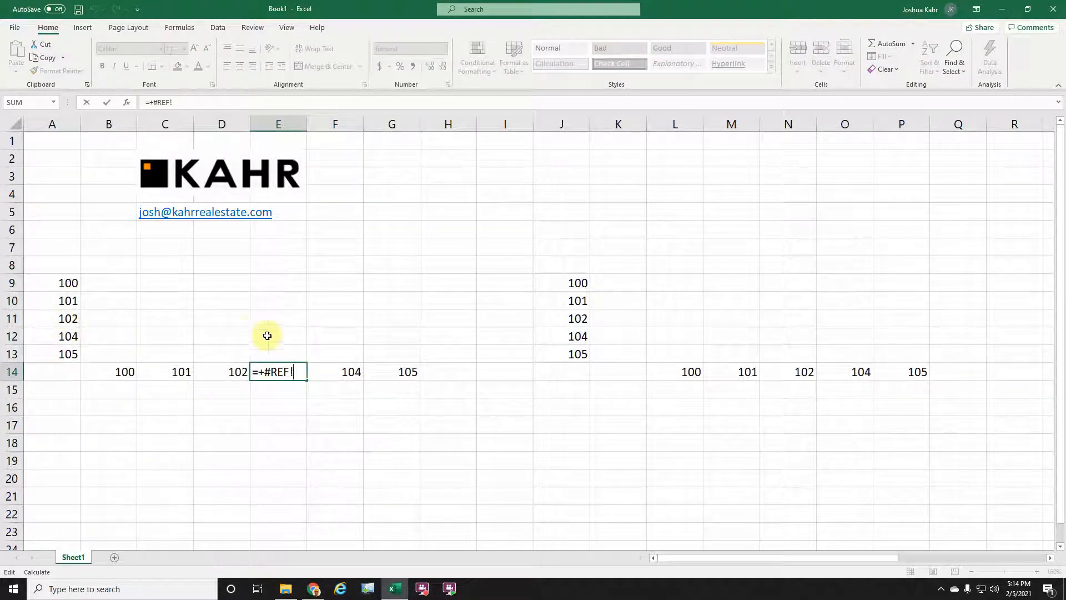
{"action": "key", "text": "Escape"}
{"action": "key", "text": "ctrl+z"}
{"action": "left_click", "coordinate": [311, 317]}
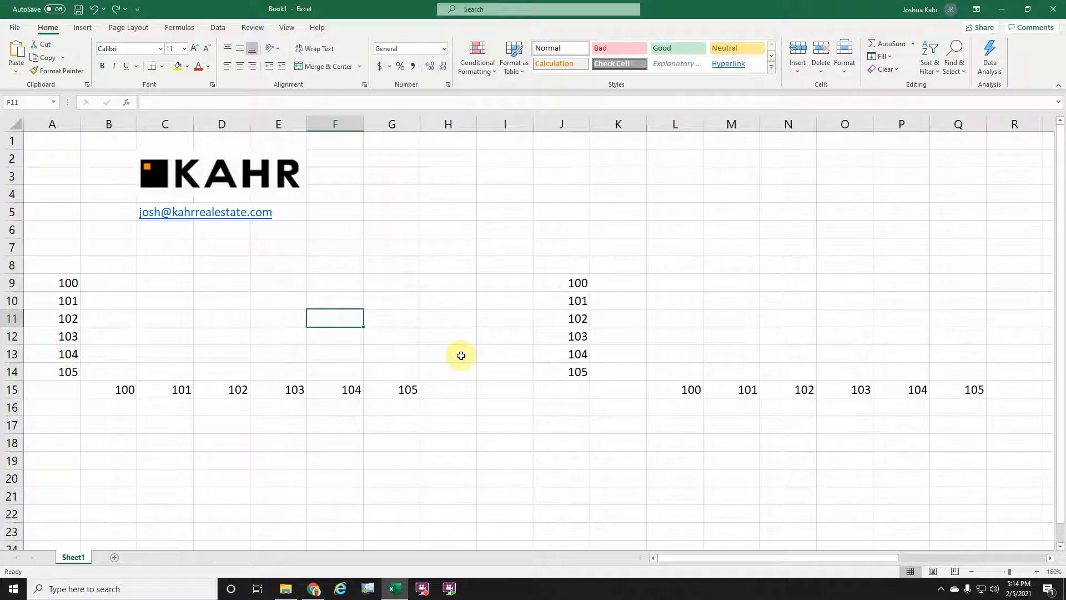
Look over the other list and row examples in columns J through Z
{"action": "key", "text": "Right"}
{"action": "key", "text": "Right"}
{"action": "key", "text": "Right"}
{"action": "key", "text": "Right"}
{"action": "key", "text": "Right"}
{"action": "key", "text": "Right"}
{"action": "key", "text": "Right"}
{"action": "key", "text": "Right"}
{"action": "key", "text": "Right"}
{"action": "key", "text": "Right"}
{"action": "key", "text": "Right"}
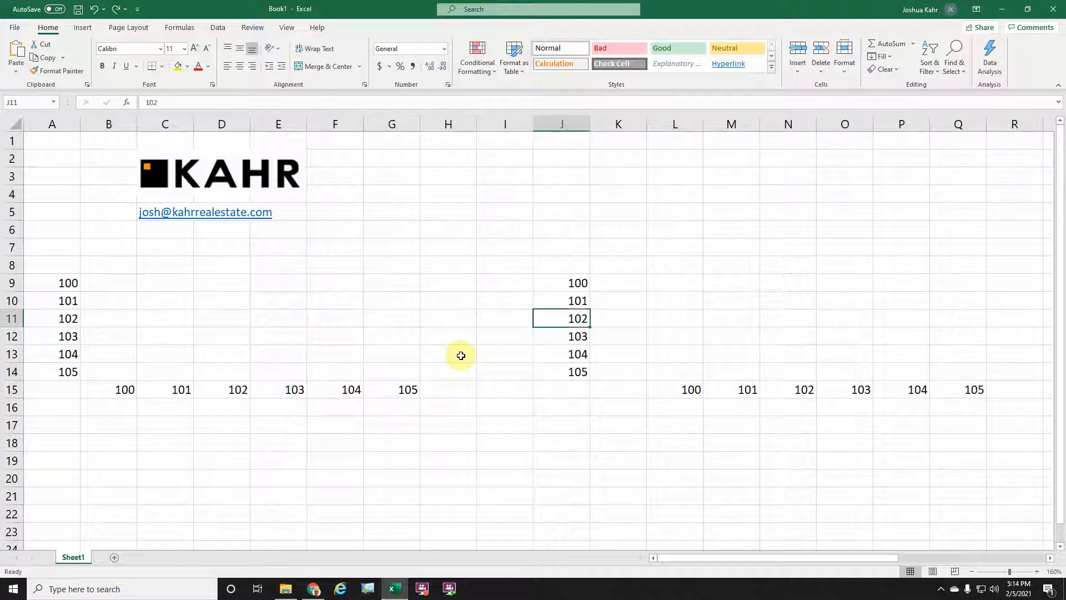
{"action": "key", "text": "Right"}
{"action": "key", "text": "Right"}
{"action": "key", "text": "Right"}
{"action": "key", "text": "Right"}
{"action": "key", "text": "Right"}
{"action": "key", "text": "Right"}
{"action": "key", "text": "Right"}
{"action": "key", "text": "Right"}
{"action": "key", "text": "Right"}
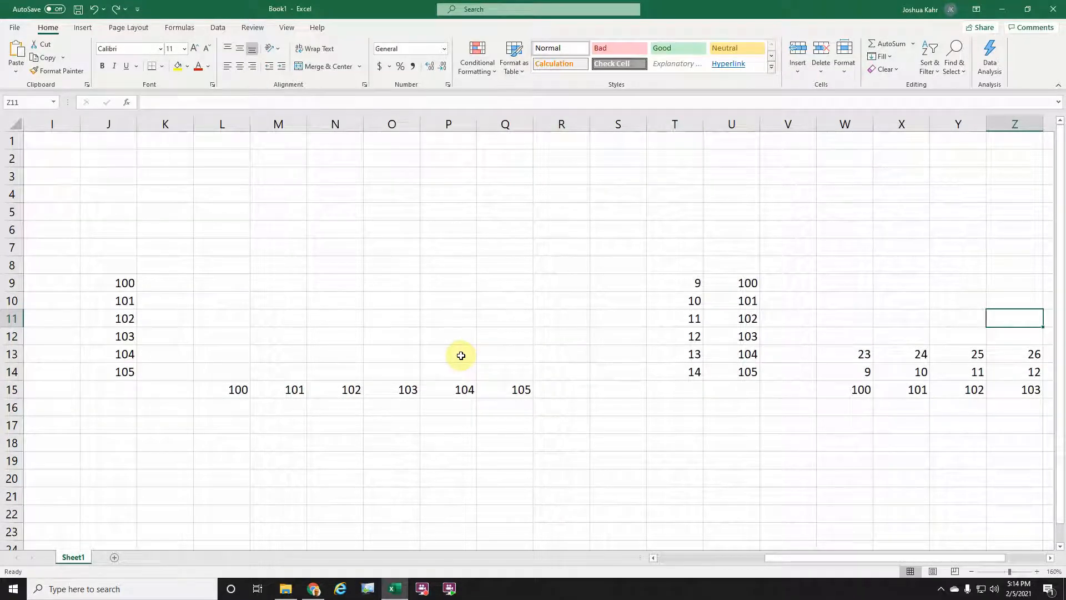
Inspect the TRANSPOSE formula in L15
{"action": "left_click", "coordinate": [235, 393]}
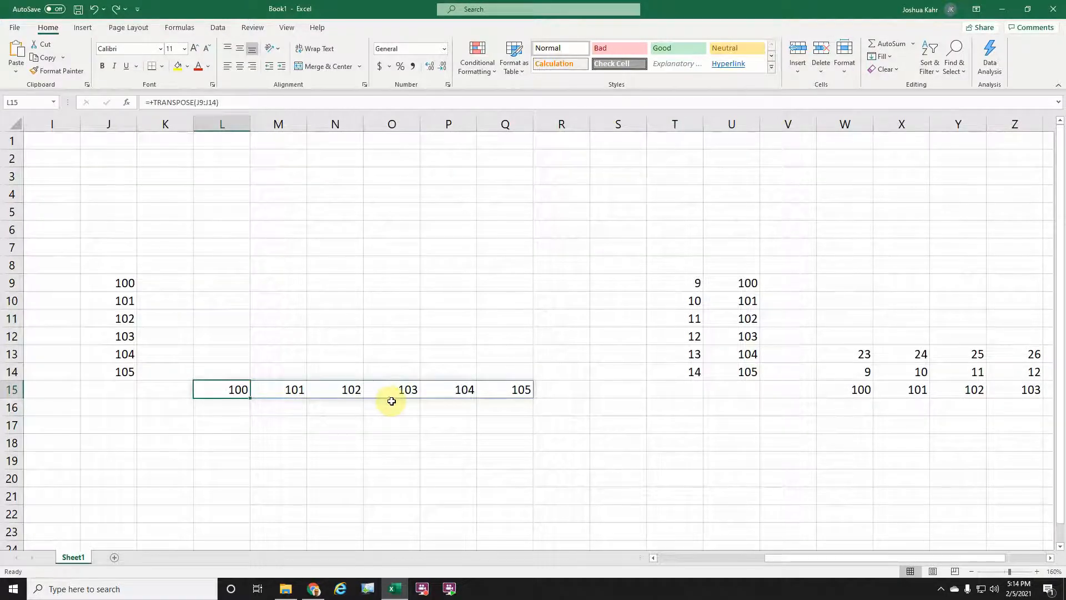
{"action": "key", "text": "F2"}
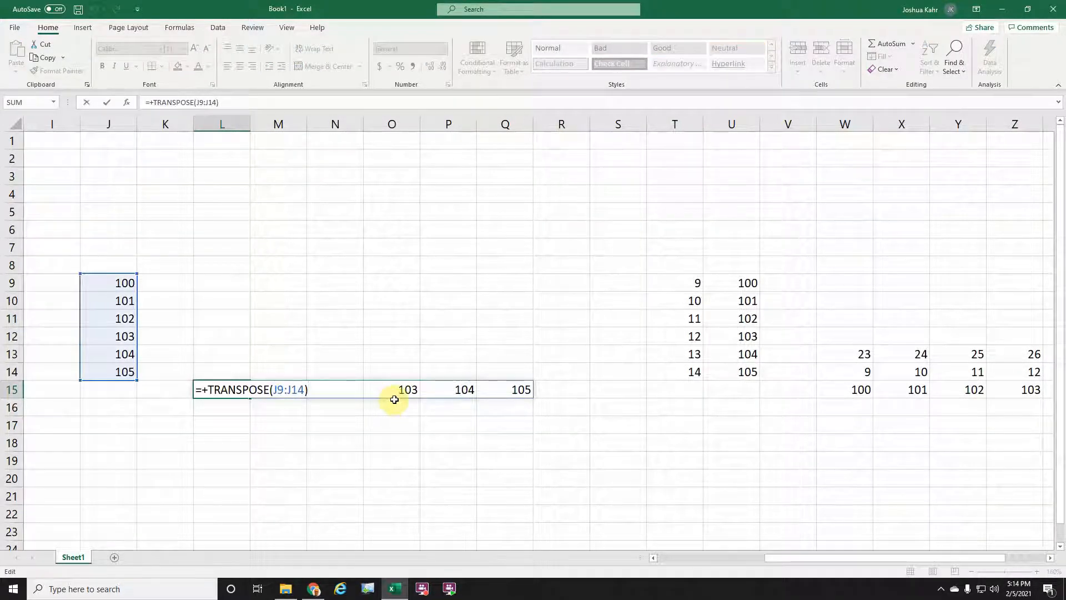
{"action": "key", "text": "Escape"}
Clear L15, enter the formula +TRANSPOSE(J9:J14) in it, and check its source range
{"action": "key", "text": "Delete"}
{"action": "type", "text": "+tr"}
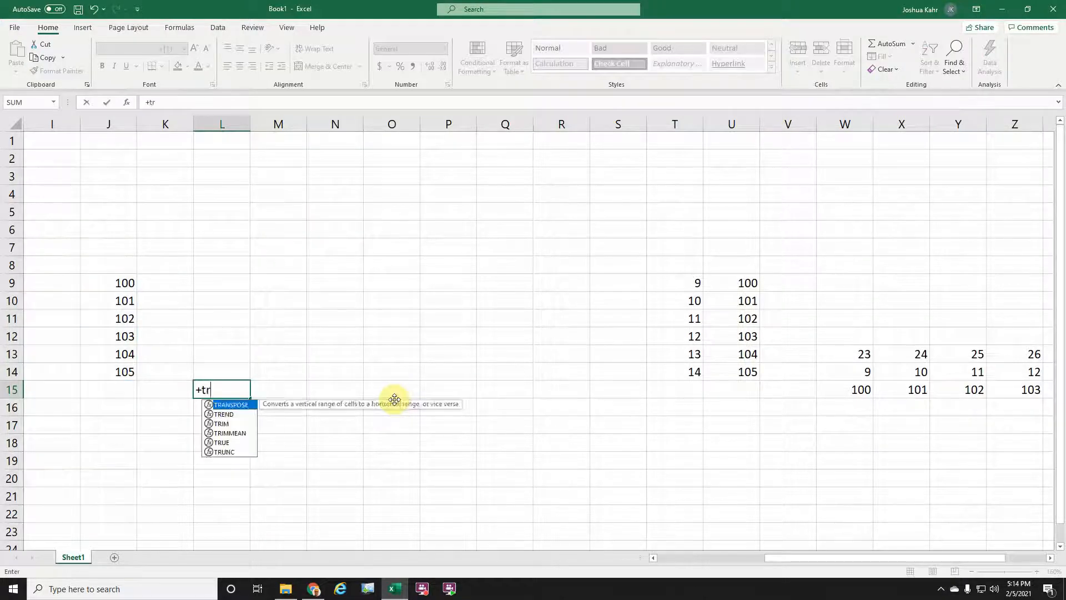
{"action": "type", "text": "anspose"}
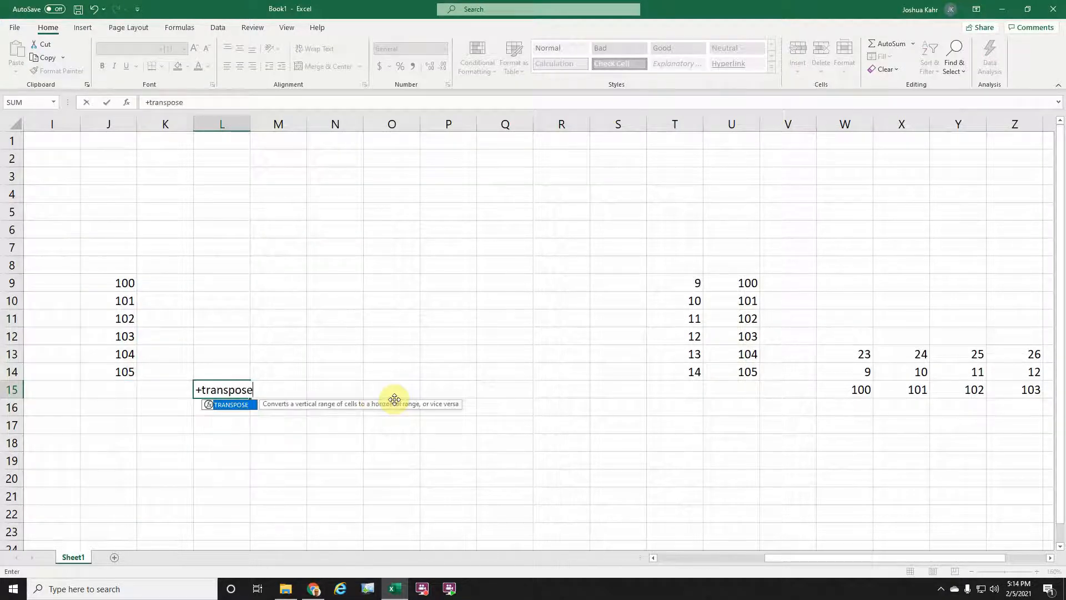
{"action": "type", "text": "("}
{"action": "key", "text": "Up"}
{"action": "key", "text": "Left"}
{"action": "key", "text": "Left"}
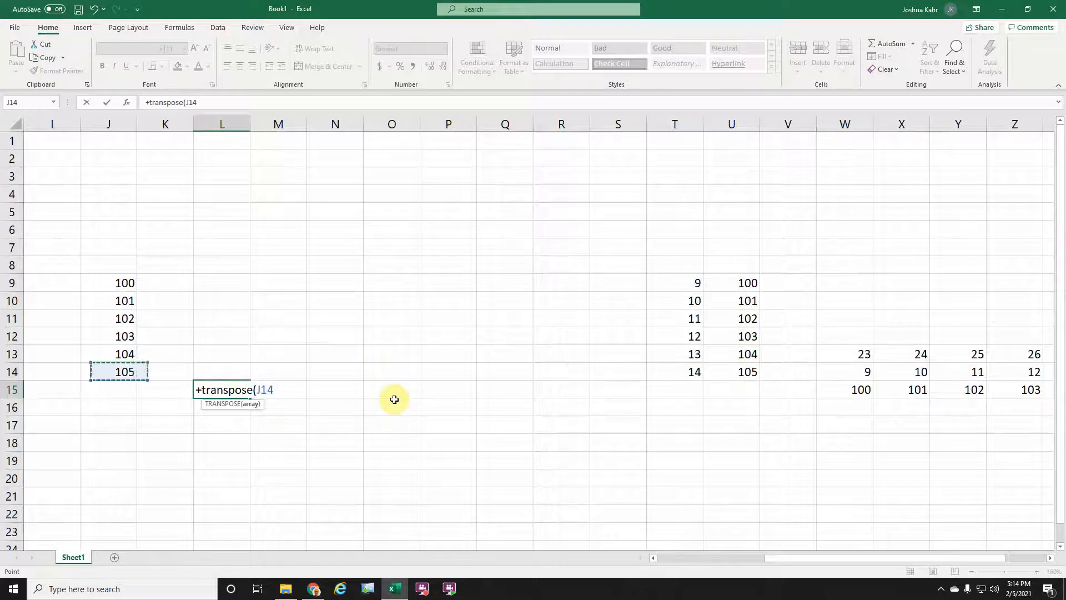
{"action": "key", "text": "shift+Up"}
{"action": "key", "text": "shift+Up"}
{"action": "key", "text": "shift+Up"}
{"action": "key", "text": "shift+Up"}
{"action": "key", "text": "shift+Up"}
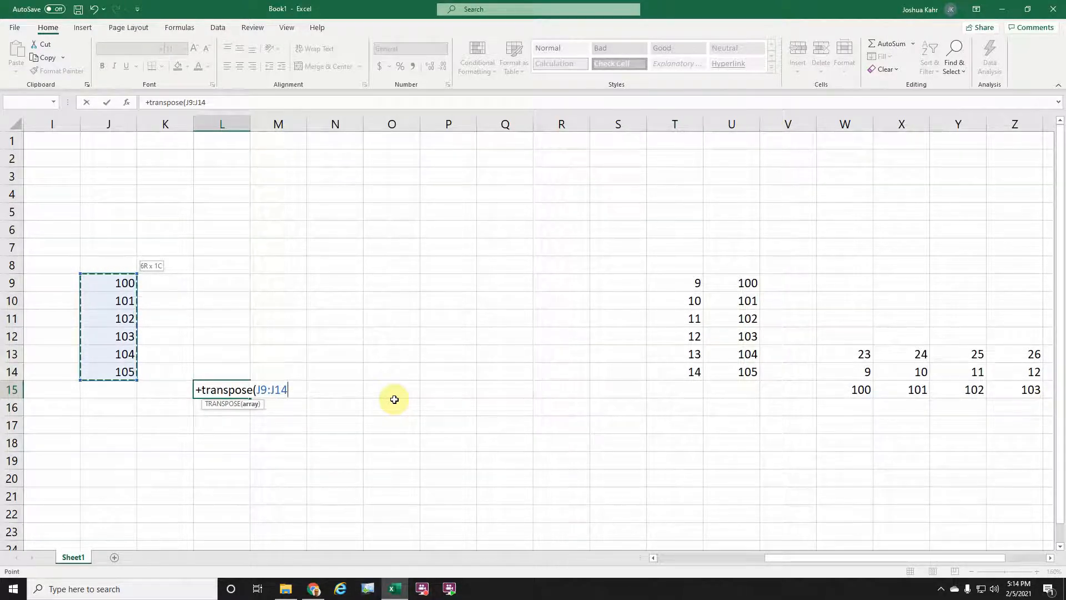
{"action": "key", "text": "Return"}
{"action": "key", "text": "Up"}
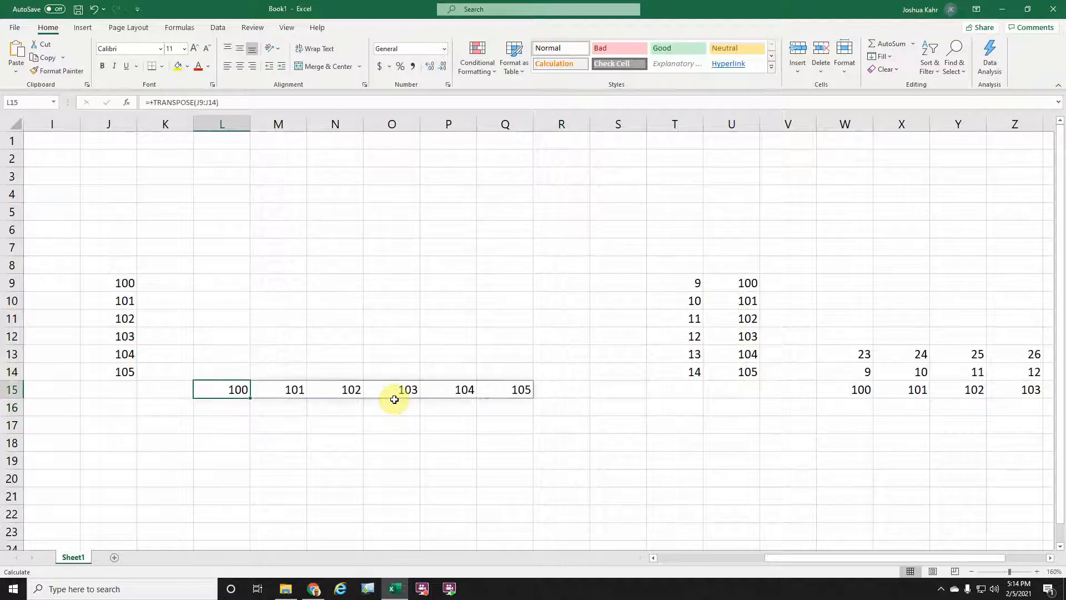
{"action": "key", "text": "F2"}
{"action": "key", "text": "Escape"}
Delete row 12 to test how the TRANSPOSE formula handles a removed source row
{"action": "left_click", "coordinate": [15, 338]}
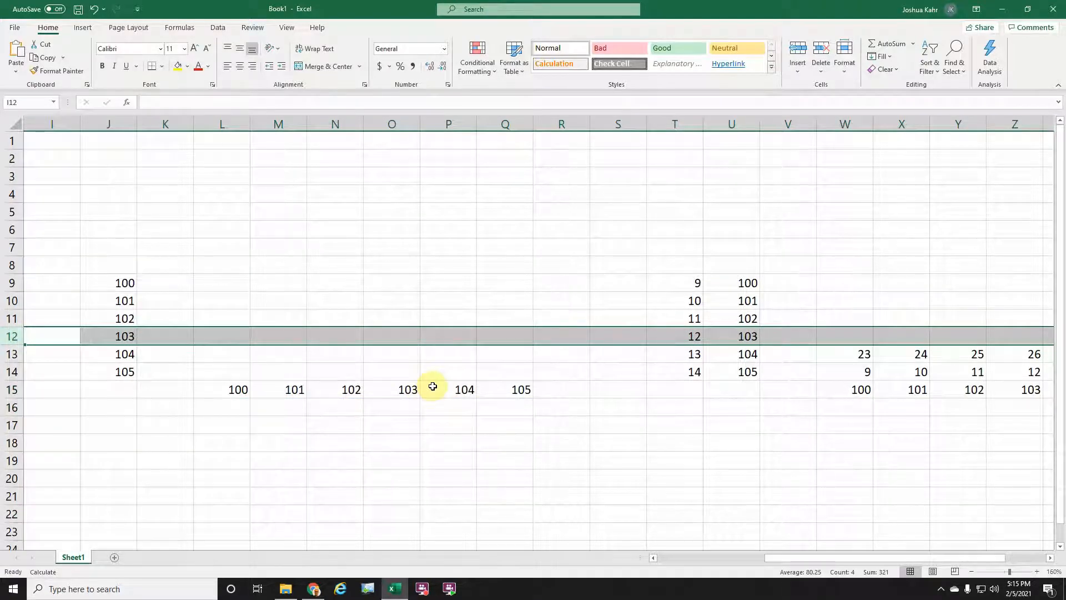
{"action": "key", "text": "ctrl+minus"}
{"action": "key", "text": "Down"}
{"action": "key", "text": "Down"}
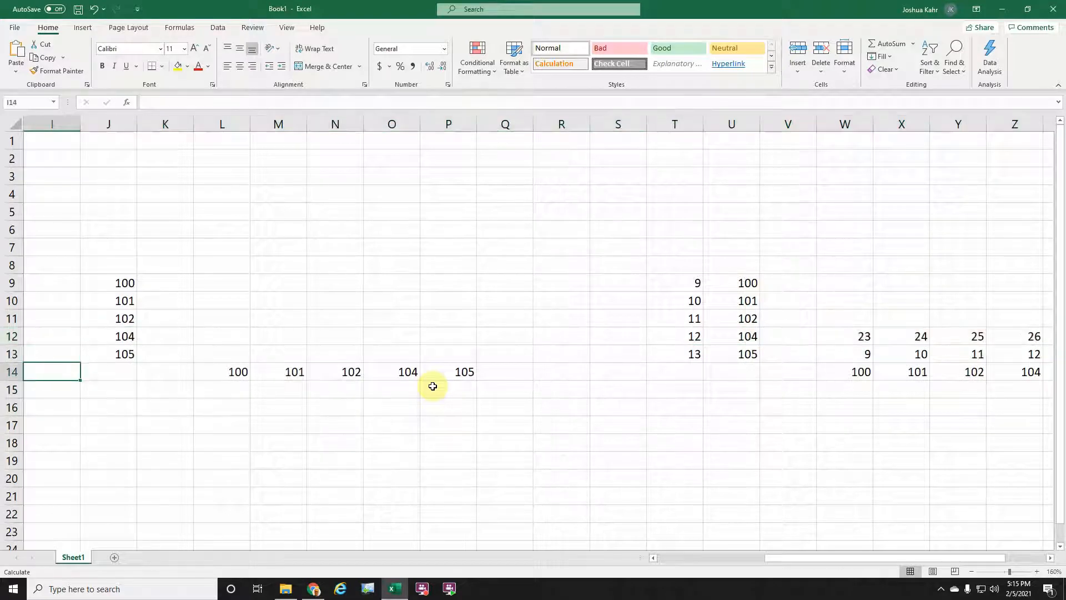
Inspect the transposed cells in row 14 and the source range of L14's formula, and undo the row deletion
{"action": "key", "text": "Right"}
{"action": "key", "text": "Right"}
{"action": "key", "text": "Right"}
{"action": "key", "text": "Right"}
{"action": "key", "text": "Right"}
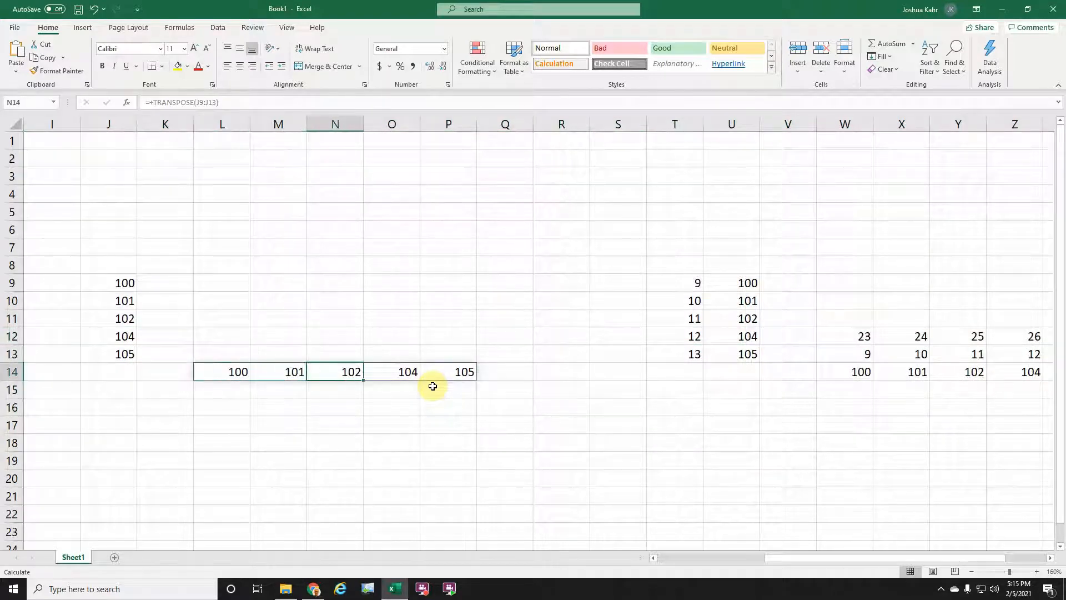
{"action": "key", "text": "Right"}
{"action": "key", "text": "Left"}
{"action": "key", "text": "Left"}
{"action": "key", "text": "Left"}
{"action": "key", "text": "F2"}
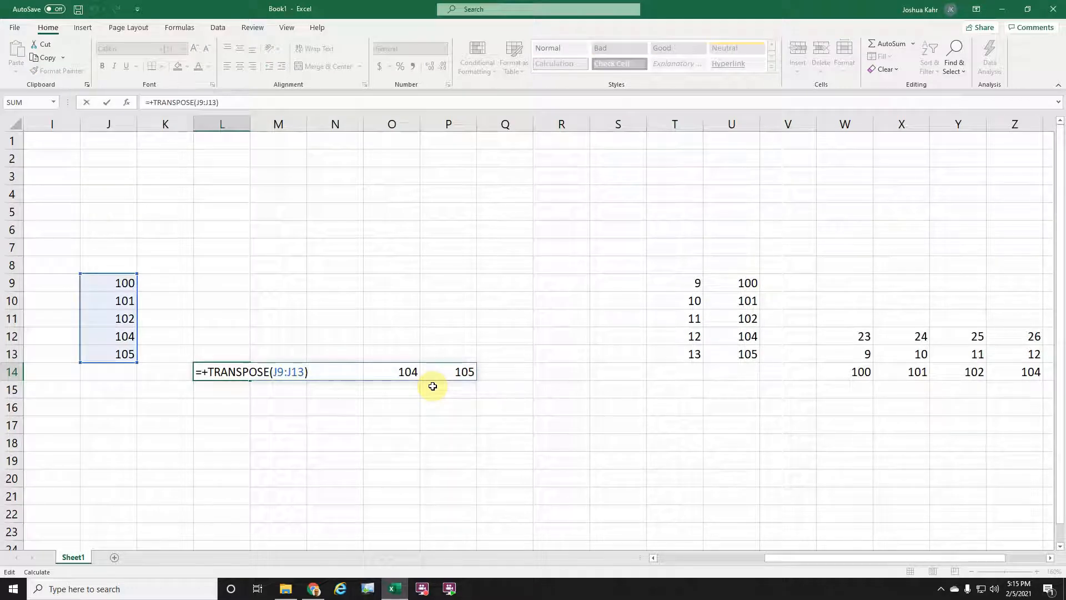
{"action": "key", "text": "Escape"}
{"action": "key", "text": "ctrl+z"}
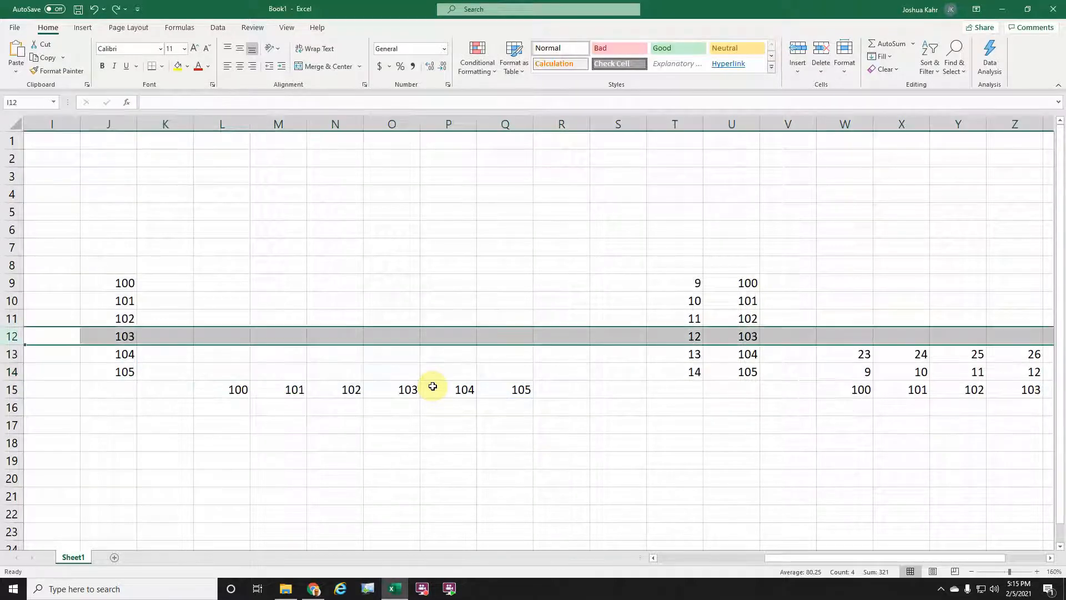
Delete row 14 to test removing the last source row, check L14's TRANSPOSE source range, and undo the deletion
{"action": "left_click", "coordinate": [17, 371]}
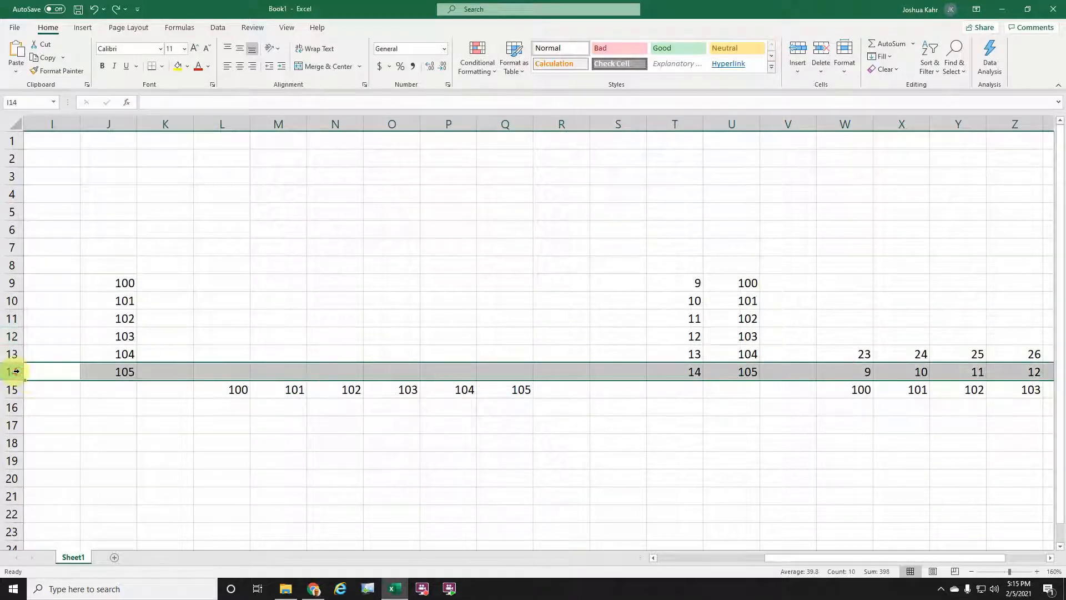
{"action": "key", "text": "ctrl+minus"}
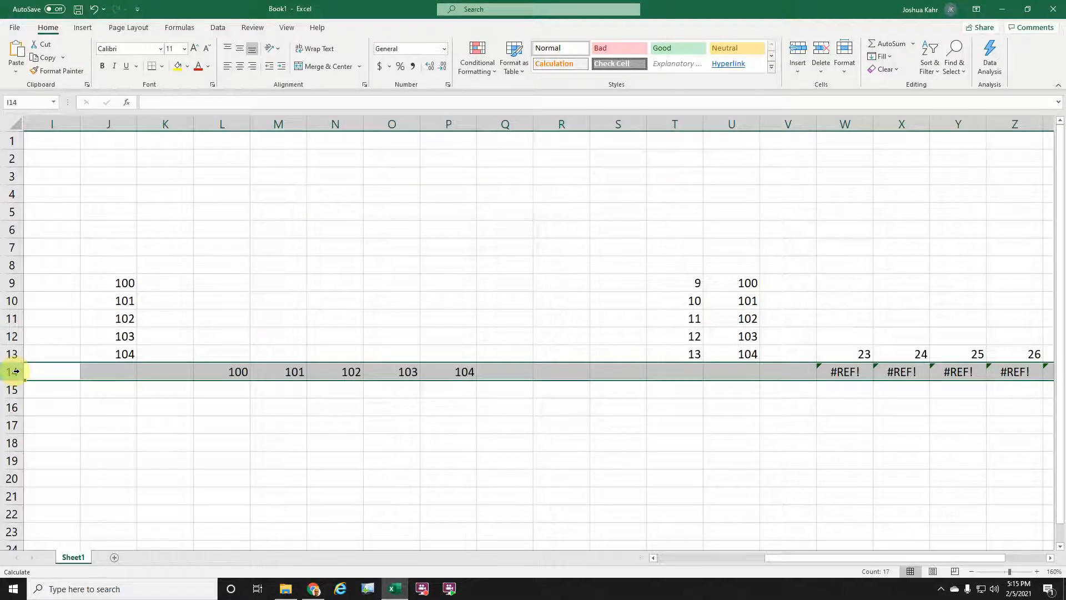
{"action": "key", "text": "Right"}
{"action": "key", "text": "Right"}
{"action": "key", "text": "Right"}
{"action": "key", "text": "F2"}
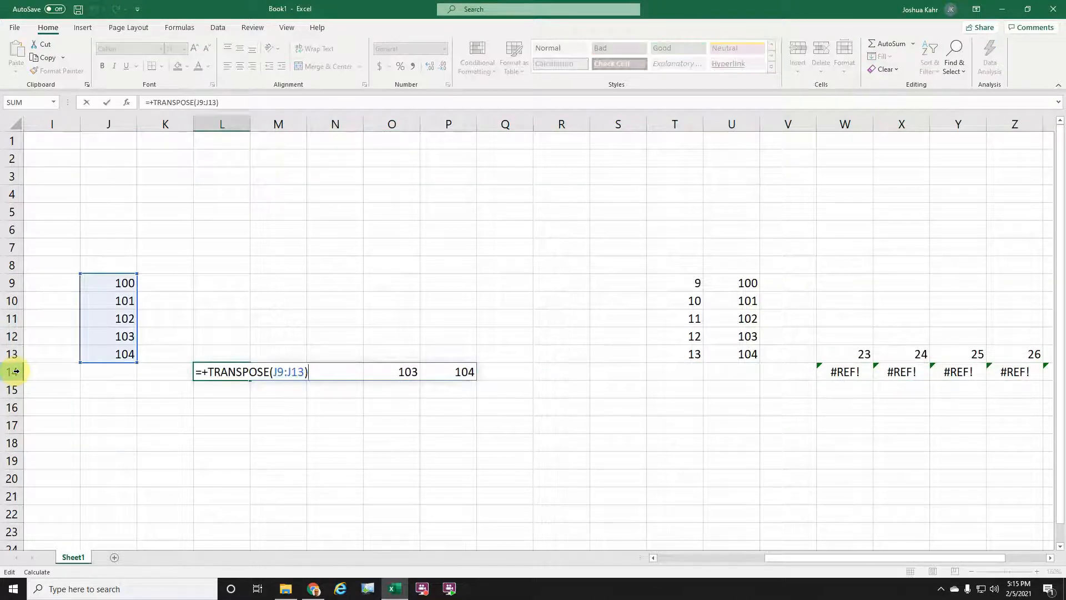
{"action": "key", "text": "Escape"}
{"action": "key", "text": "ctrl+z"}
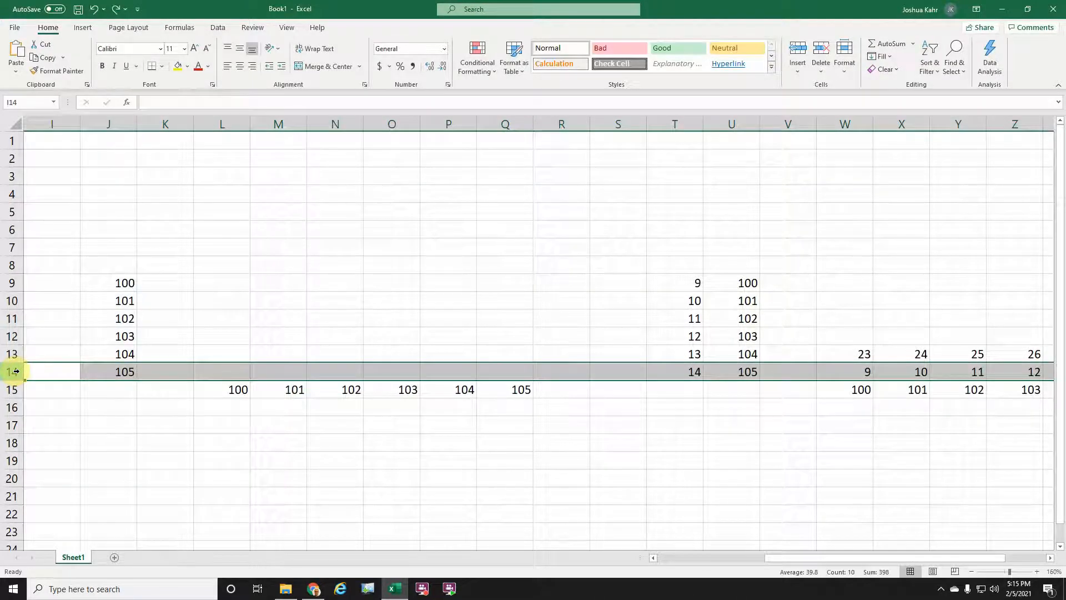
Examine the cells of the TRANSPOSE result across L15:Q15
{"action": "key", "text": "Right"}
{"action": "key", "text": "Right"}
{"action": "key", "text": "Right"}
{"action": "key", "text": "Right"}
{"action": "key", "text": "Right"}
{"action": "key", "text": "Right"}
{"action": "key", "text": "Right"}
{"action": "key", "text": "Down"}
{"action": "key", "text": "Left"}
{"action": "key", "text": "Left"}
{"action": "key", "text": "Left"}
{"action": "key", "text": "Left"}
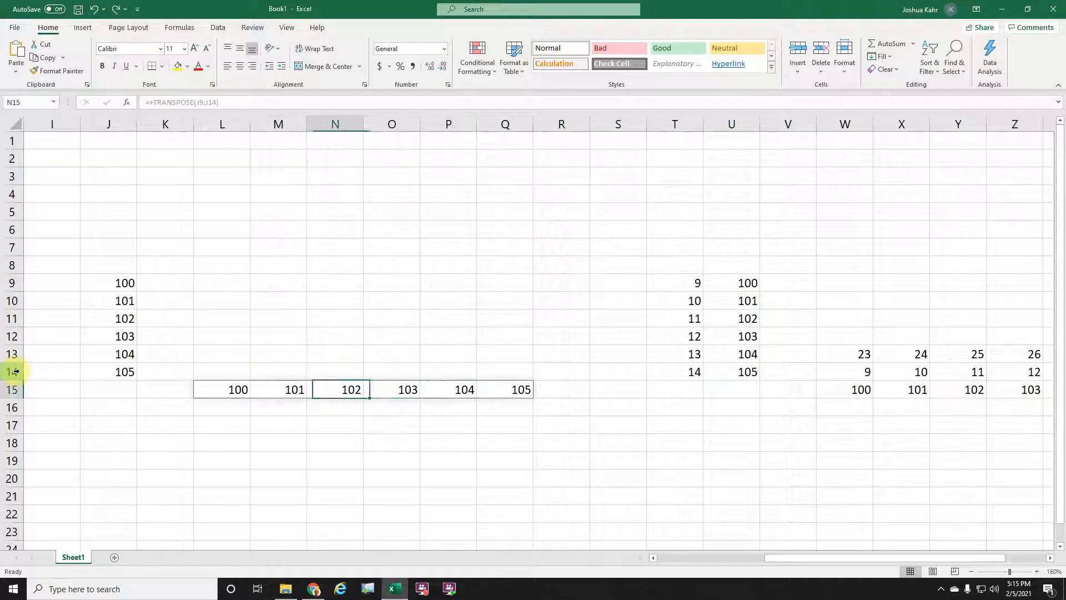
{"action": "key", "text": "Right"}
{"action": "key", "text": "Right"}
{"action": "key", "text": "Right"}
{"action": "key", "text": "Right"}
{"action": "key", "text": "Right"}
{"action": "key", "text": "Right"}
{"action": "key", "text": "Right"}
{"action": "key", "text": "Right"}
{"action": "key", "text": "Right"}
{"action": "key", "text": "Right"}
{"action": "key", "text": "Right"}
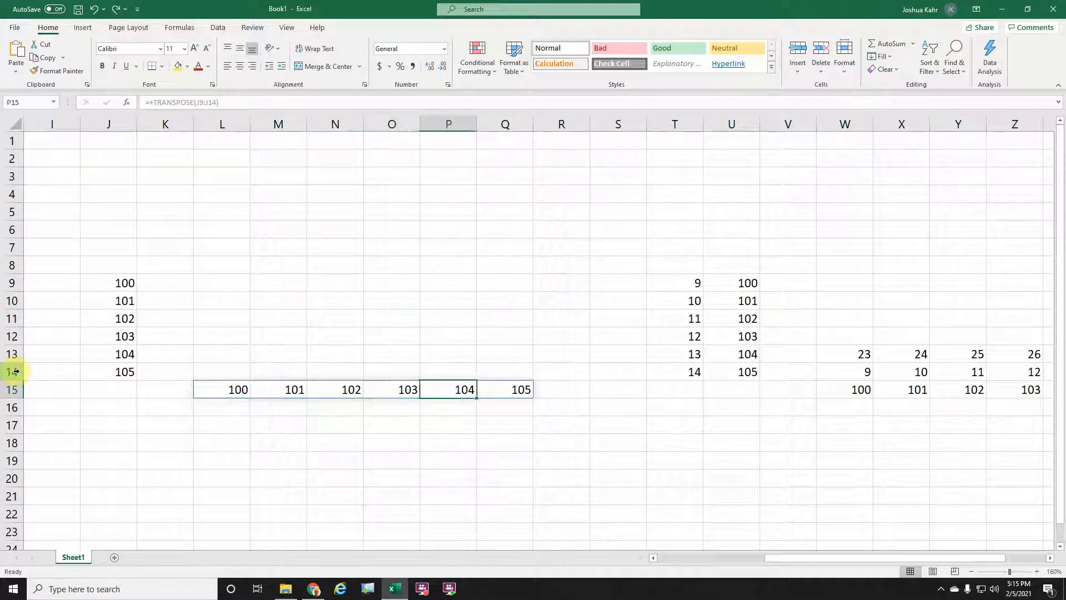
Examine the horizontal row in W15:AB15 that is built with INDIRECT formulas
{"action": "key", "text": "Right"}
{"action": "key", "text": "Right"}
{"action": "key", "text": "Right"}
{"action": "key", "text": "Right"}
{"action": "key", "text": "Right"}
{"action": "key", "text": "Right"}
{"action": "key", "text": "Right"}
{"action": "key", "text": "Right"}
{"action": "key", "text": "Right"}
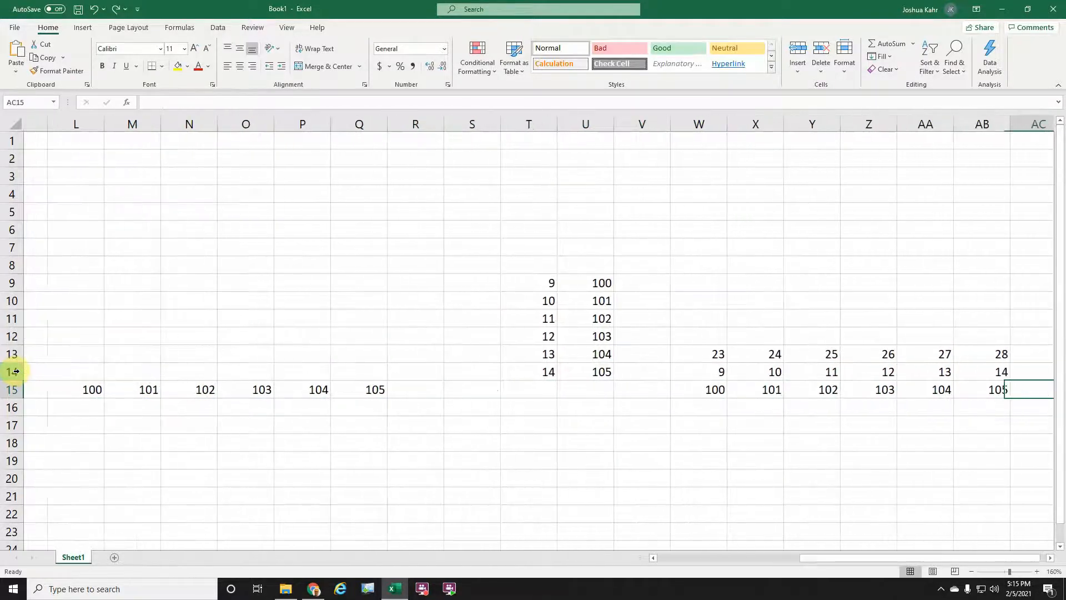
{"action": "key", "text": "Left"}
{"action": "key", "text": "Left"}
{"action": "key", "text": "Left"}
{"action": "key", "text": "Left"}
{"action": "key", "text": "Left"}
{"action": "key", "text": "Left"}
{"action": "key", "text": "Left"}
{"action": "key", "text": "Left"}
{"action": "key", "text": "Left"}
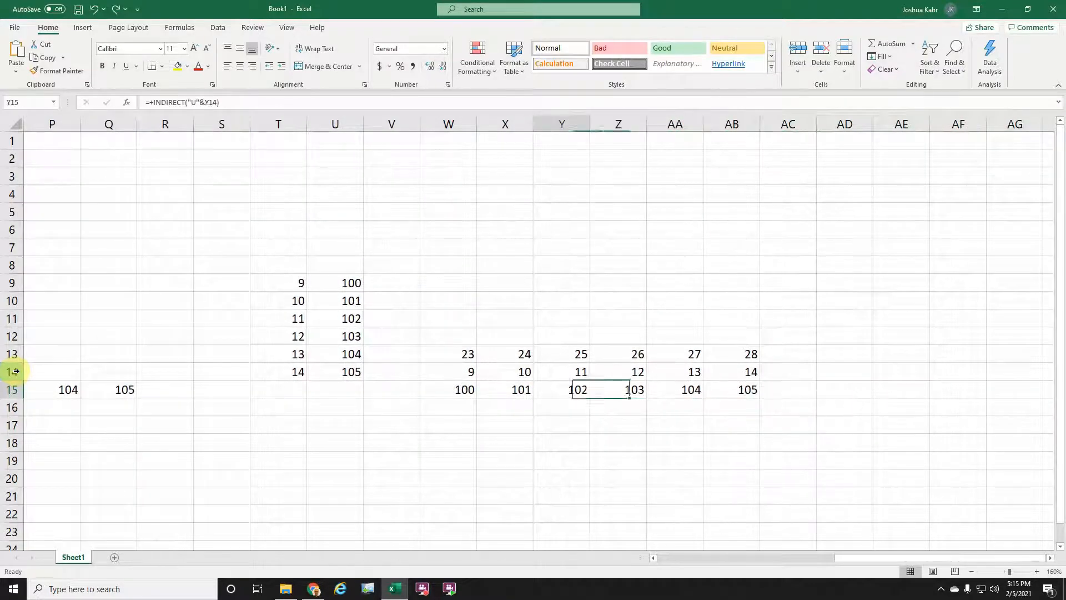
Examine the source list starting in U9 and inspect the row-number formula beside it in T9
{"action": "key", "text": "Up"}
{"action": "key", "text": "Up"}
{"action": "key", "text": "Up"}
{"action": "key", "text": "Up"}
{"action": "key", "text": "Up"}
{"action": "key", "text": "Up"}
{"action": "key", "text": "Left"}
{"action": "key", "text": "Left"}
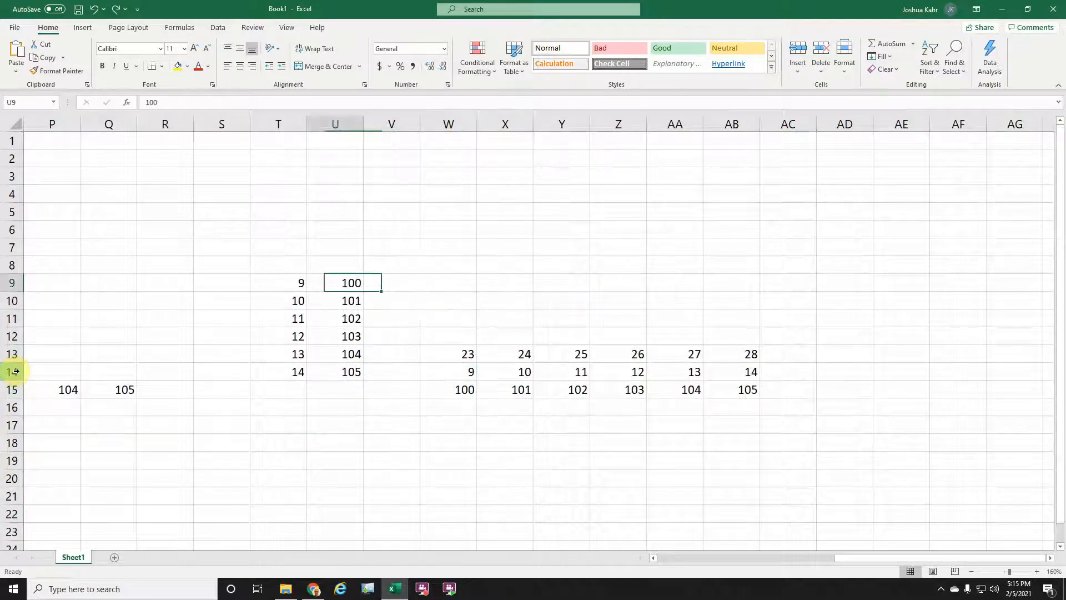
{"action": "key", "text": "Down"}
{"action": "key", "text": "Down"}
{"action": "key", "text": "Down"}
{"action": "key", "text": "Up"}
{"action": "key", "text": "Up"}
{"action": "key", "text": "Up"}
{"action": "key", "text": "Left"}
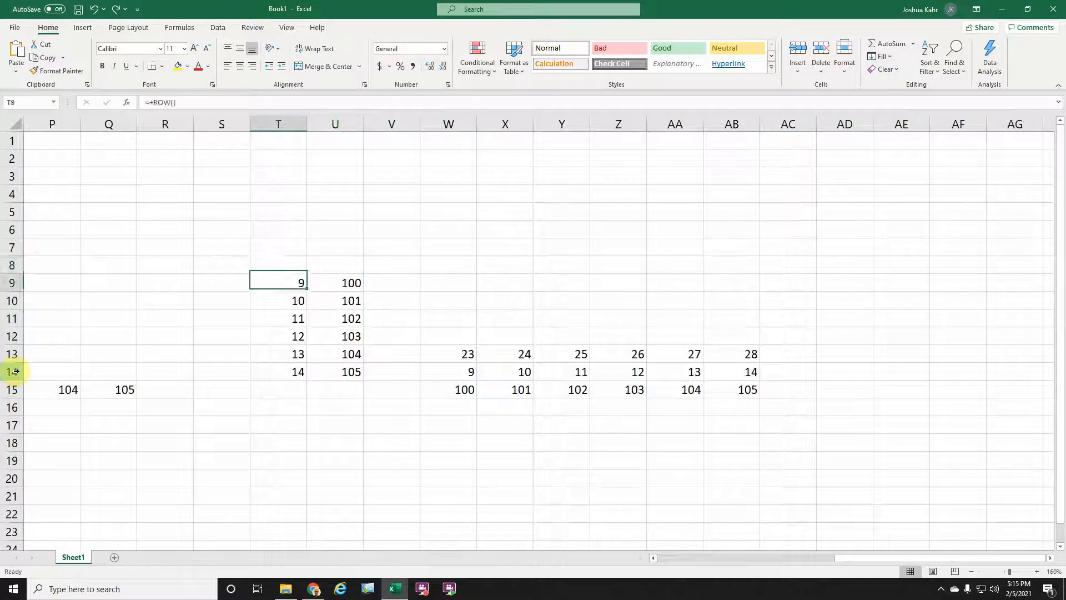
{"action": "key", "text": "F2"}
{"action": "key", "text": "Escape"}
Label the row-number column by entering the text ROW() in T8
{"action": "key", "text": "Up"}
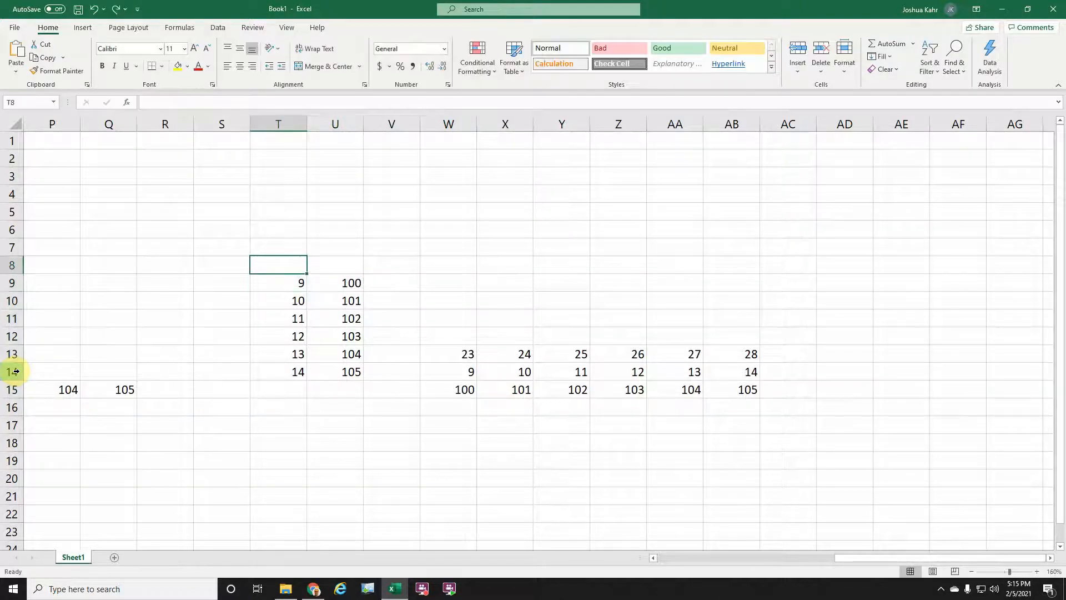
{"action": "type", "text": "ROW()"}
{"action": "key", "text": "Return"}
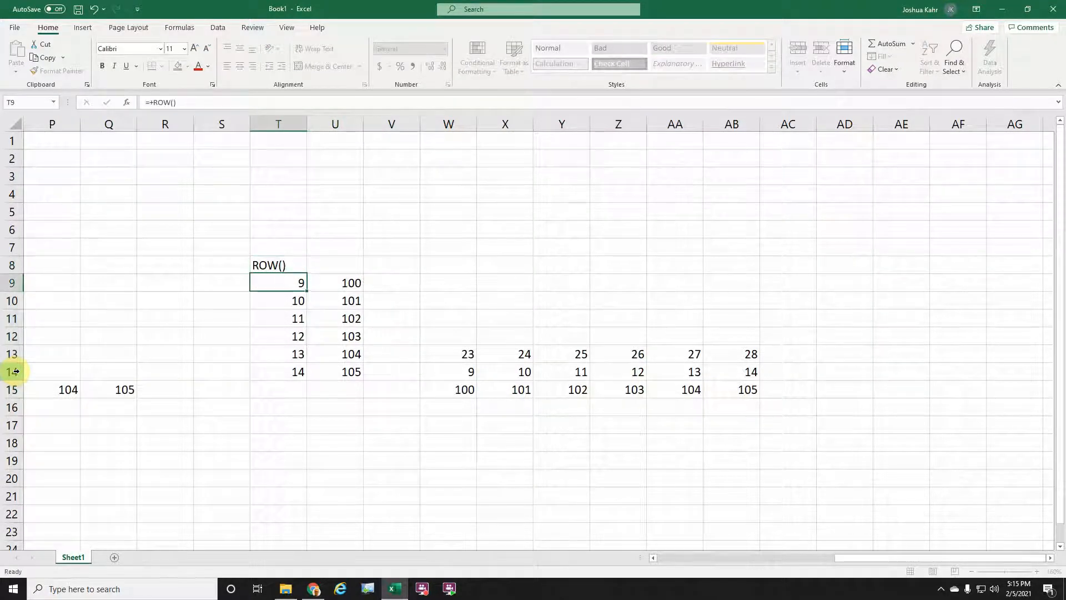
Inspect the ROW formulas in column T, from T9 down to T13
{"action": "key", "text": "F2"}
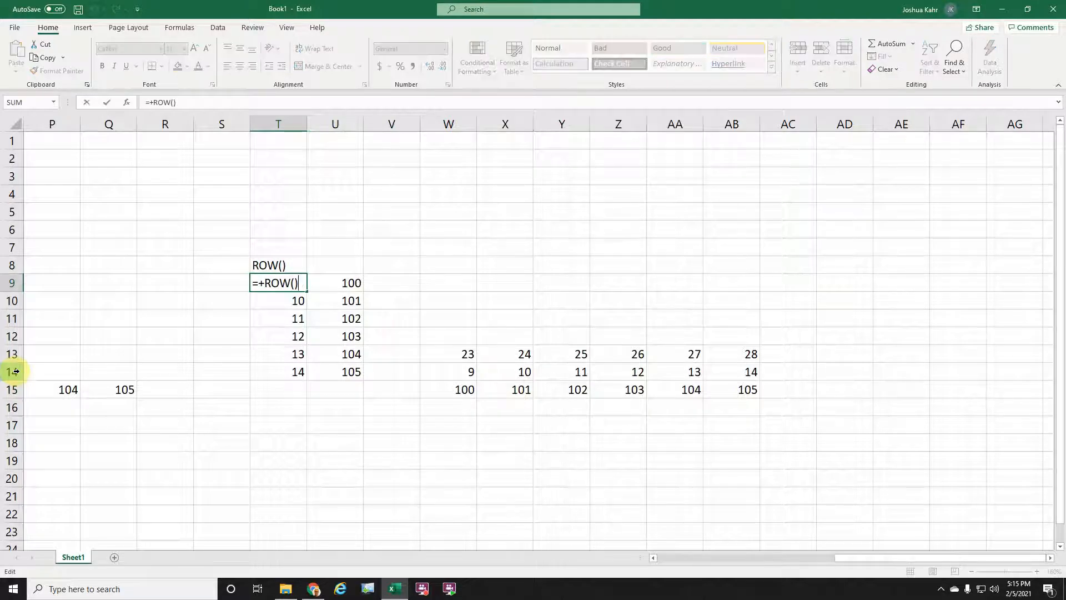
{"action": "key", "text": "Escape"}
{"action": "key", "text": "Down"}
{"action": "key", "text": "Down"}
{"action": "key", "text": "F2"}
{"action": "key", "text": "Escape"}
{"action": "key", "text": "Down"}
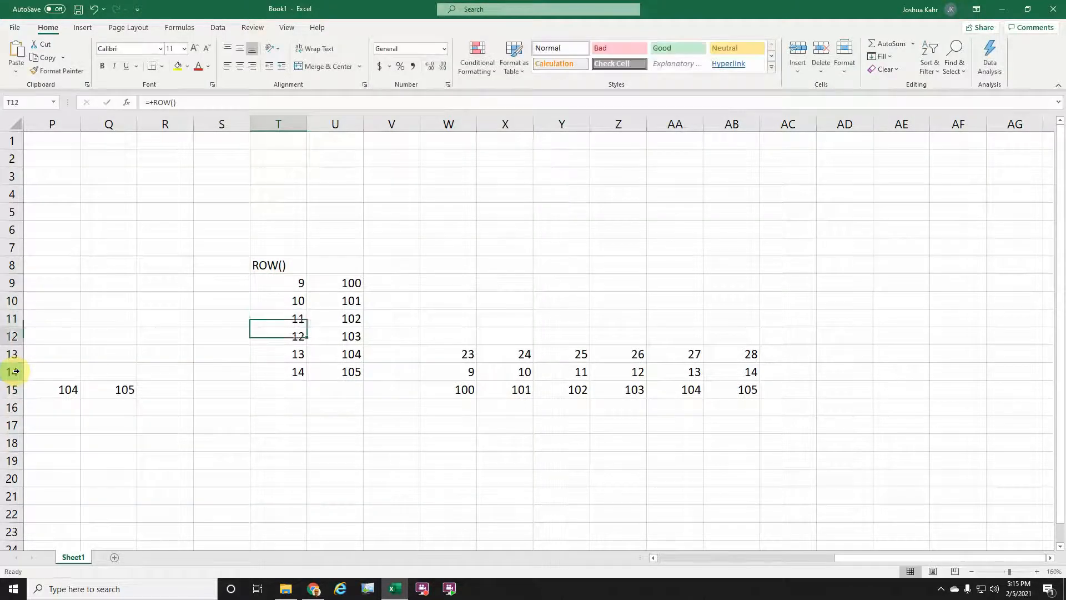
{"action": "key", "text": "Down"}
{"action": "key", "text": "F2"}
{"action": "key", "text": "Escape"}
Inspect the formula in W13, the first cell of the column-number row
{"action": "key", "text": "Right"}
{"action": "key", "text": "Right"}
{"action": "key", "text": "Right"}
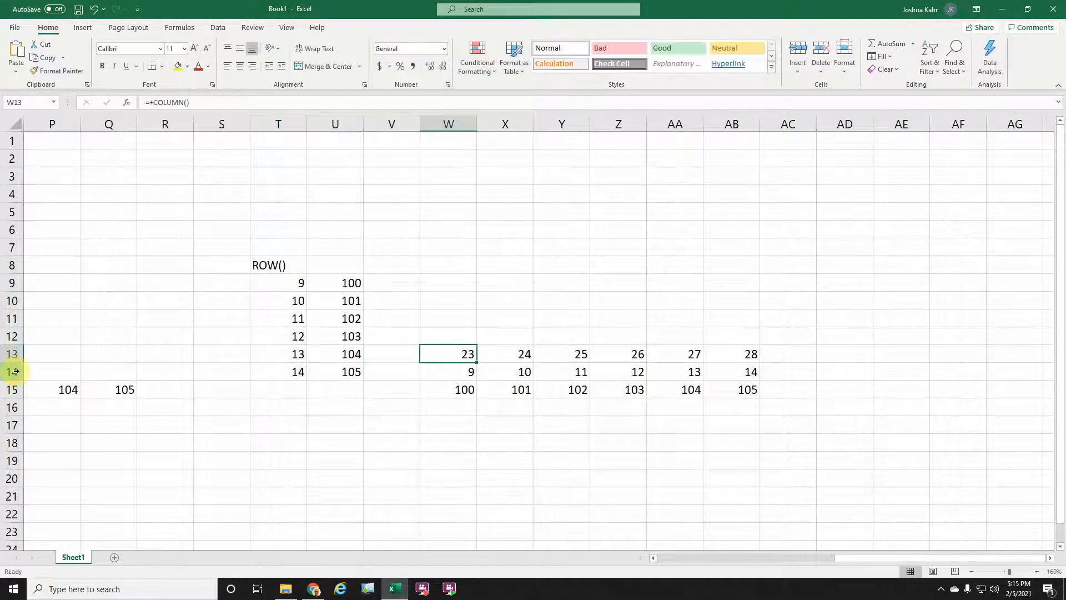
{"action": "key", "text": "F2"}
{"action": "key", "text": "Escape"}
{"action": "key", "text": "Up"}
{"action": "key", "text": "Down"}
{"action": "key", "text": "Up"}
{"action": "type", "text": "COLUMN()"}
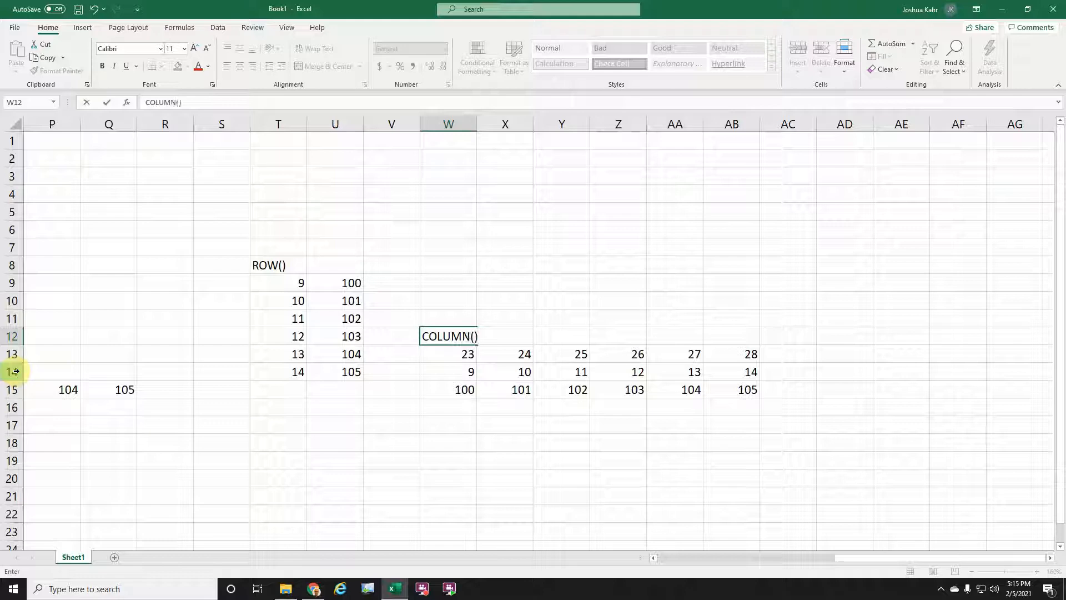
{"action": "key", "text": "Escape"}
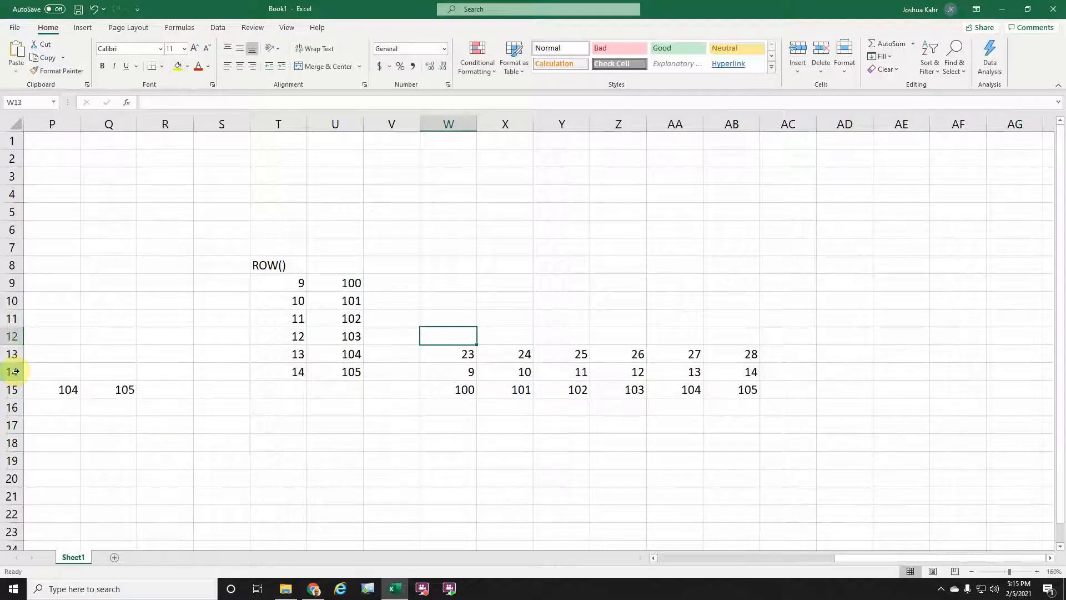
{"action": "key", "text": "Down"}
{"action": "key", "text": "Up"}
{"action": "type", "text": "VOLUMN"}
{"action": "key", "text": "BackSpace"}
{"action": "key", "text": "BackSpace"}
{"action": "key", "text": "BackSpace"}
{"action": "key", "text": "BackSpace"}
{"action": "key", "text": "BackSpace"}
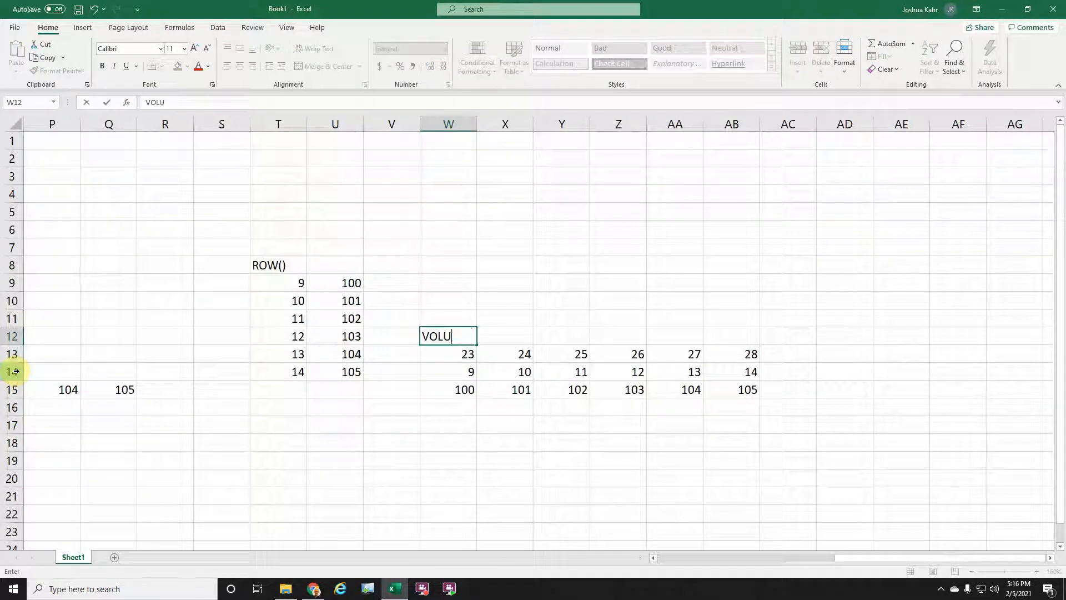
{"action": "type", "text": "OLUM"}
{"action": "key", "text": "BackSpace"}
{"action": "key", "text": "BackSpace"}
{"action": "key", "text": "Escape"}
{"action": "type", "text": "=COLUMN("}
{"action": "key", "text": "Escape"}
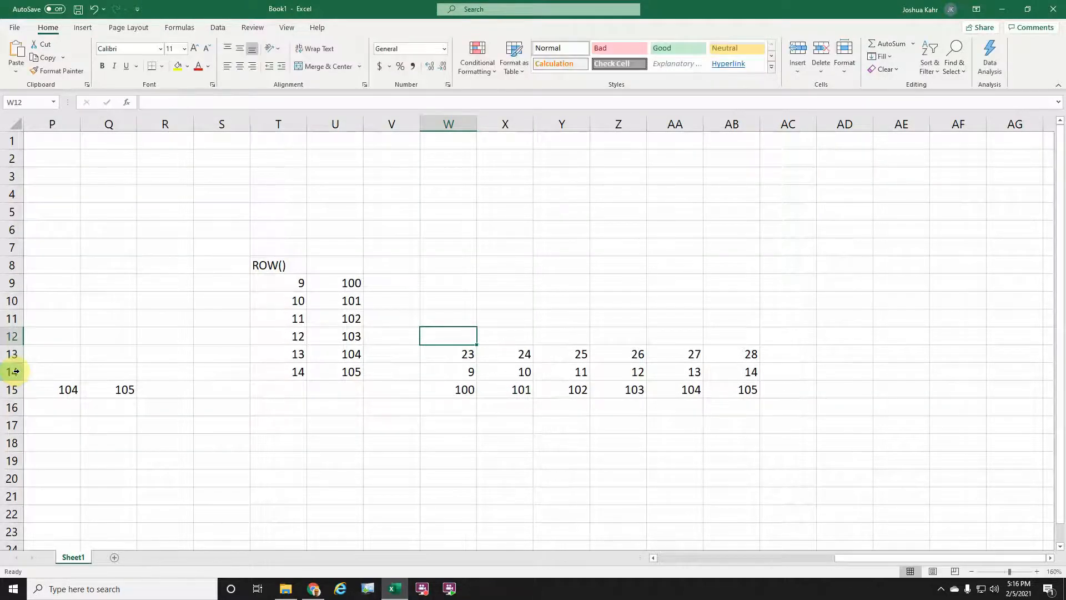
{"action": "type", "text": "COLUMN"}
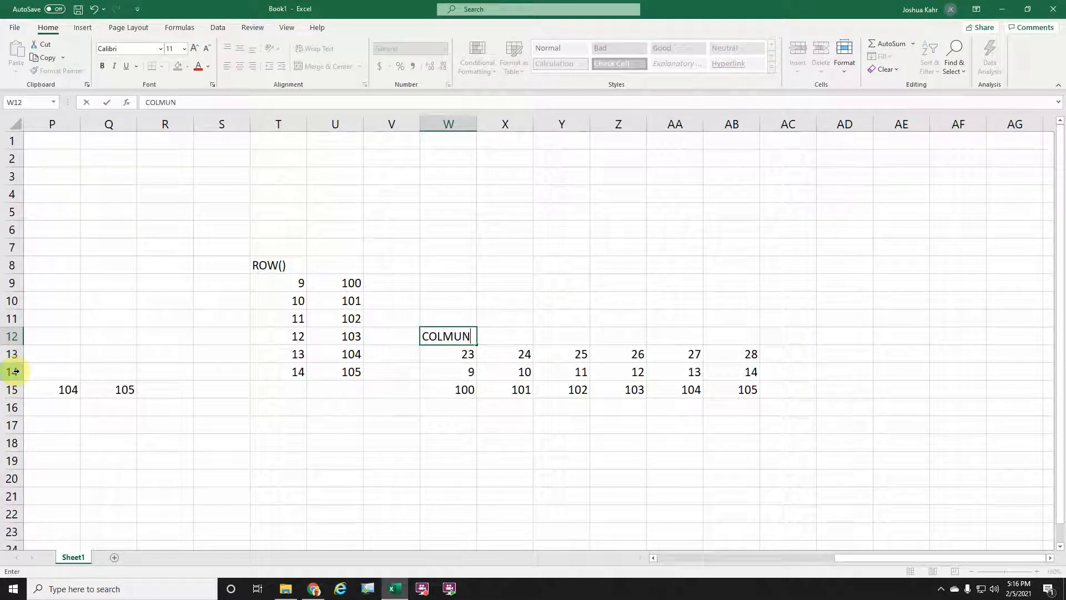
{"action": "key", "text": "BackSpace"}
{"action": "key", "text": "BackSpace"}
{"action": "key", "text": "BackSpace"}
{"action": "key", "text": "Escape"}
Inspect the COLUMN formulas in row 13 from W13 to Z13
{"action": "key", "text": "Down"}
{"action": "key", "text": "F2"}
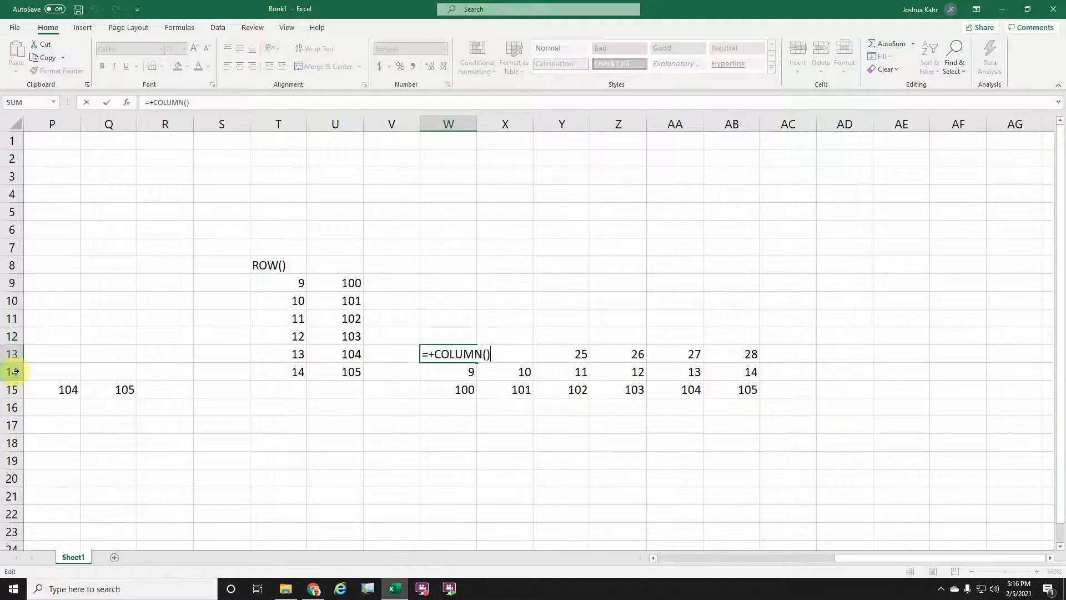
{"action": "key", "text": "Escape"}
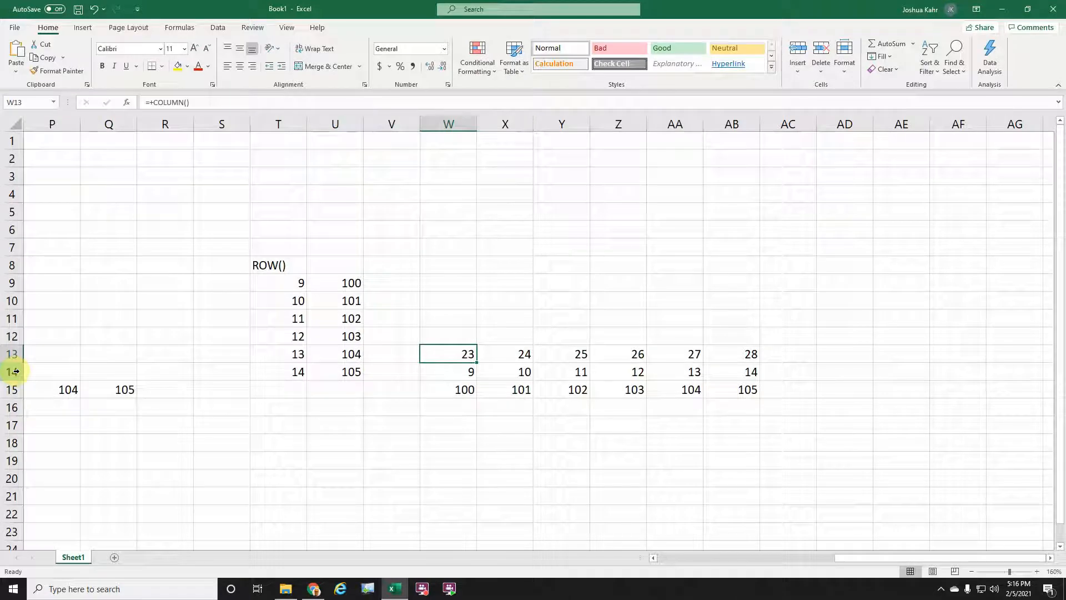
{"action": "key", "text": "F2"}
{"action": "key", "text": "Escape"}
{"action": "key", "text": "Right"}
{"action": "key", "text": "F2"}
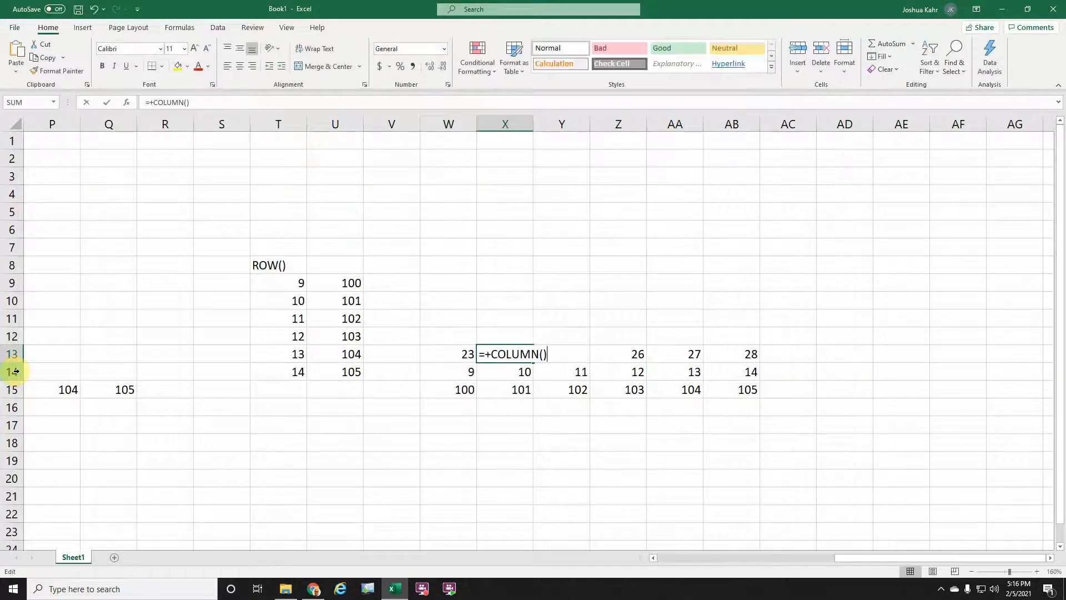
{"action": "key", "text": "Escape"}
{"action": "key", "text": "F2"}
{"action": "key", "text": "Escape"}
{"action": "key", "text": "Right"}
{"action": "key", "text": "F2"}
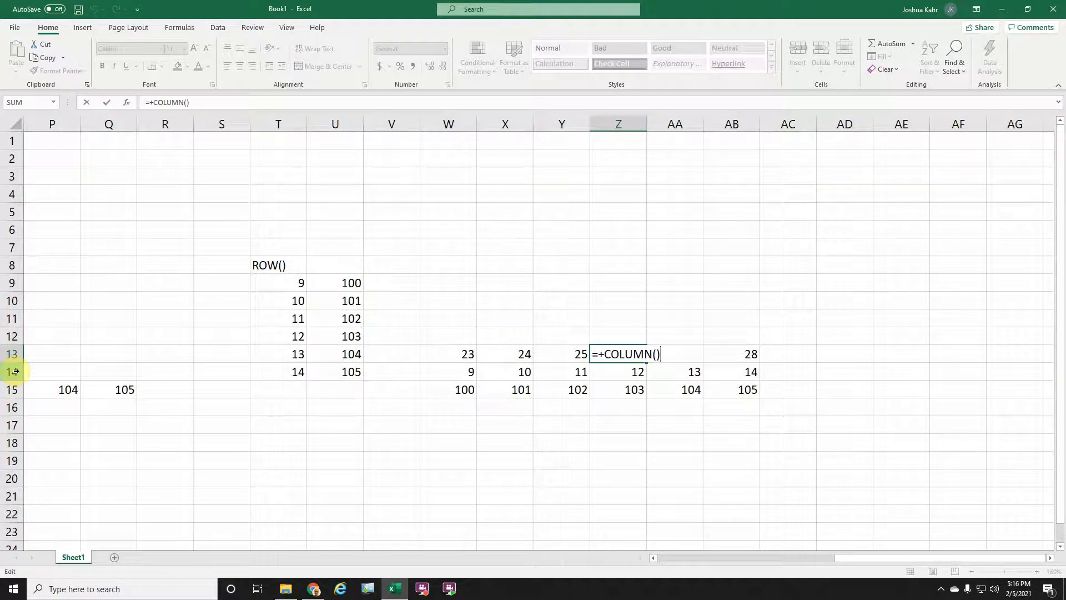
{"action": "key", "text": "Escape"}
Inspect the offset formula in W14 and the matching formulas across row 14
{"action": "key", "text": "Left"}
{"action": "key", "text": "Left"}
{"action": "key", "text": "Down"}
{"action": "key", "text": "F2"}
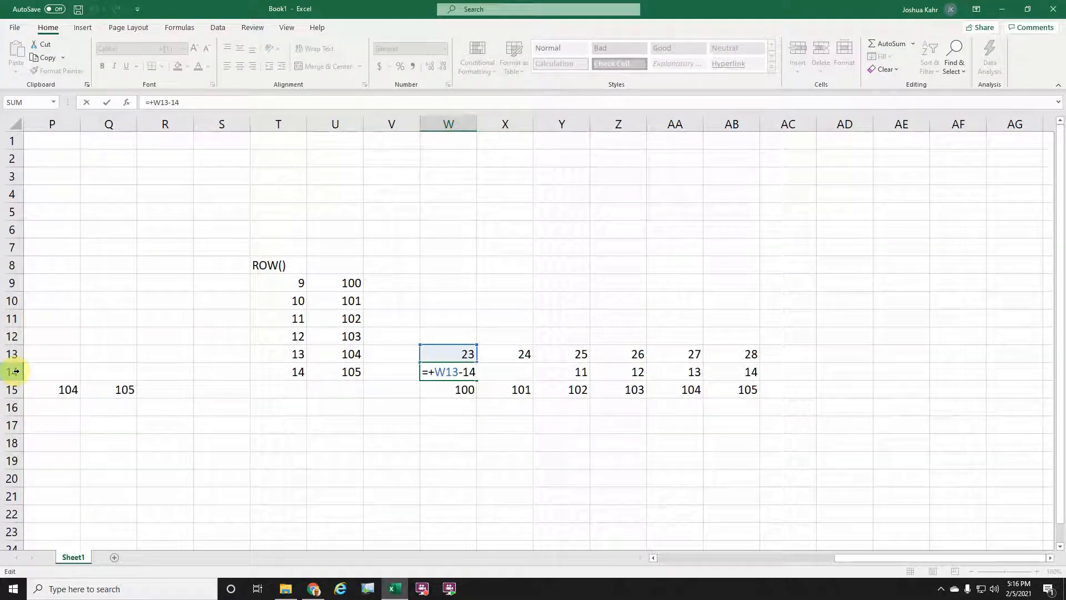
{"action": "key", "text": "Escape"}
{"action": "key", "text": "Right"}
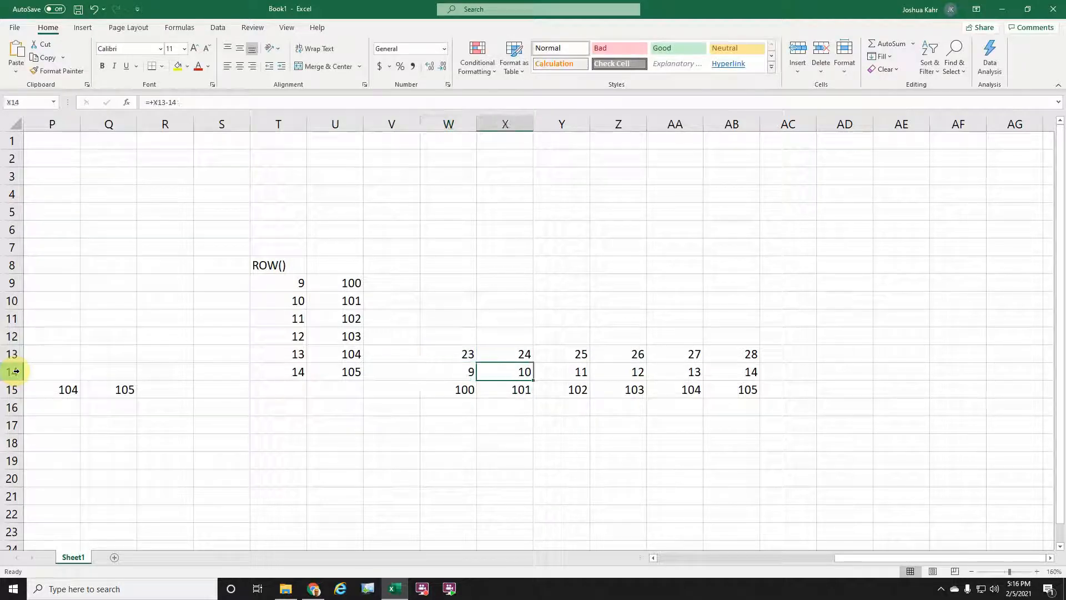
{"action": "key", "text": "Right"}
{"action": "key", "text": "Right"}
{"action": "key", "text": "Right"}
{"action": "key", "text": "Right"}
Compare the numbers in row 14 with the row numbers in T9:T14
{"action": "key", "text": "Left"}
{"action": "key", "text": "Left"}
{"action": "key", "text": "Left"}
{"action": "key", "text": "Left"}
{"action": "key", "text": "Left"}
{"action": "key", "text": "Left"}
{"action": "key", "text": "Left"}
{"action": "key", "text": "Left"}
{"action": "key", "text": "Up"}
{"action": "key", "text": "Up"}
{"action": "key", "text": "Up"}
{"action": "key", "text": "Up"}
{"action": "key", "text": "Up"}
{"action": "key", "text": "Down"}
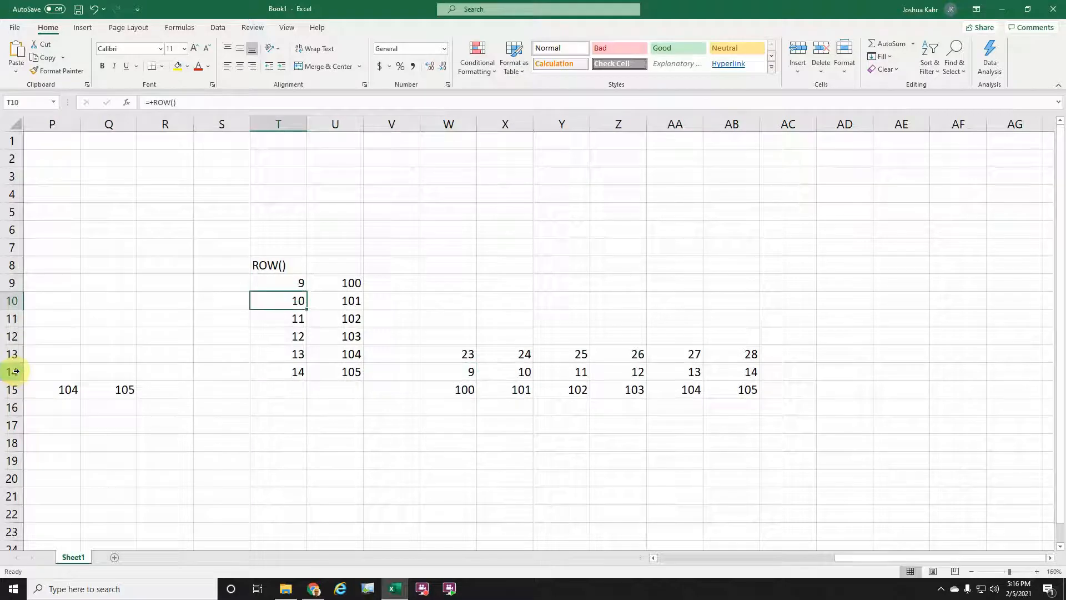
{"action": "key", "text": "Down"}
{"action": "key", "text": "Down"}
{"action": "key", "text": "Down"}
{"action": "key", "text": "Down"}
{"action": "key", "text": "Down"}
{"action": "key", "text": "Down"}
Inspect the INDIRECT formula in W15 and the source cell U9 it points to
{"action": "key", "text": "Right"}
{"action": "key", "text": "Up"}
{"action": "key", "text": "Right"}
{"action": "key", "text": "Right"}
{"action": "key", "text": "F2"}
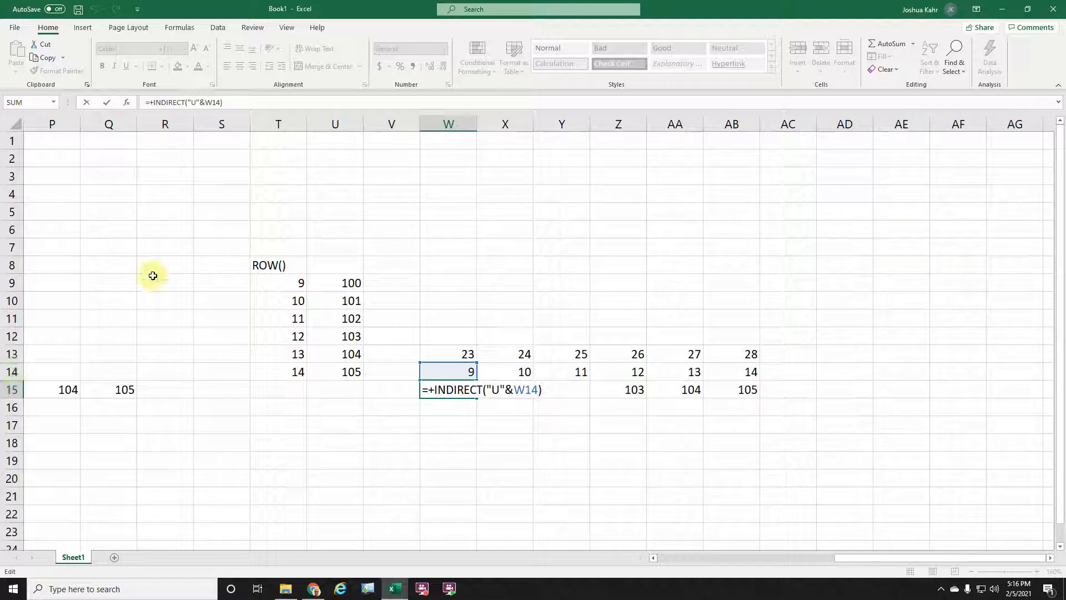
{"action": "key", "text": "ctrl+Return"}
{"action": "left_click", "coordinate": [349, 282]}
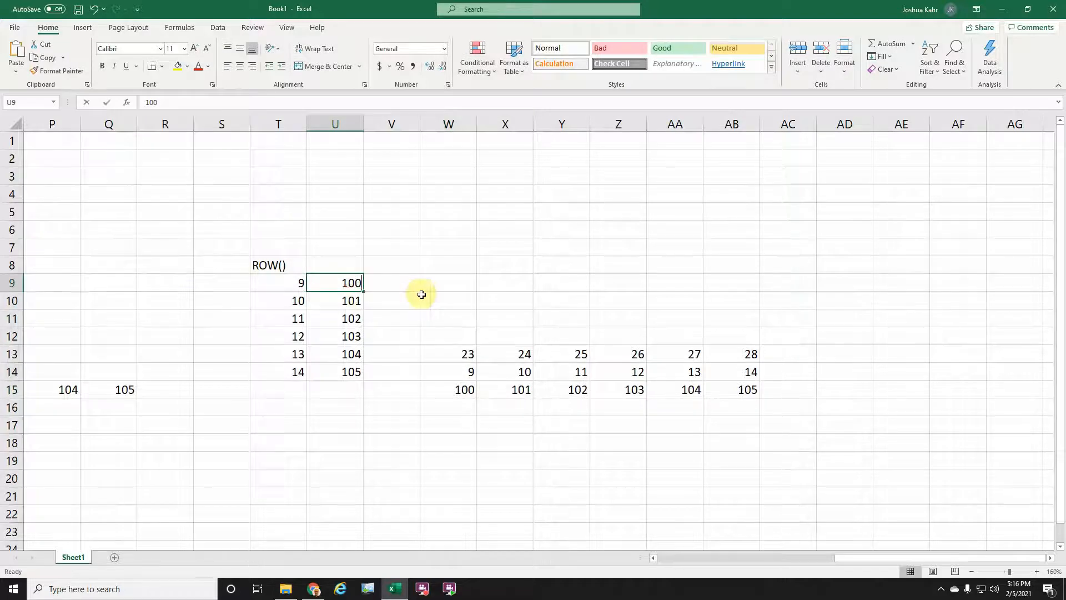
Delete row 12, which holds the fourth value of the source list in column U
{"action": "left_click", "coordinate": [356, 300]}
{"action": "left_click", "coordinate": [355, 318]}
{"action": "left_click", "coordinate": [355, 336]}
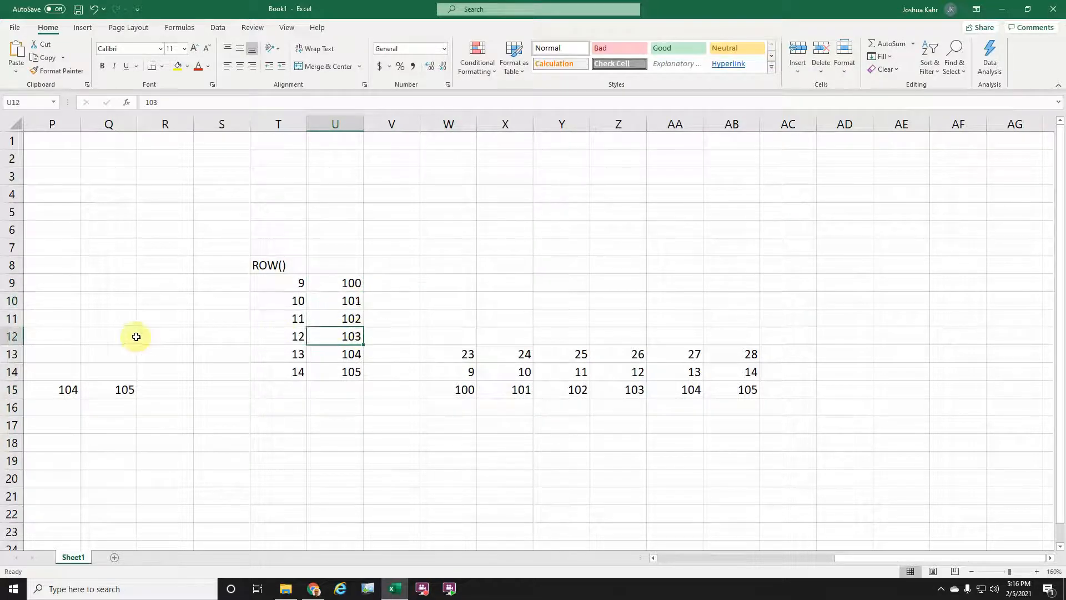
{"action": "left_click", "coordinate": [12, 336]}
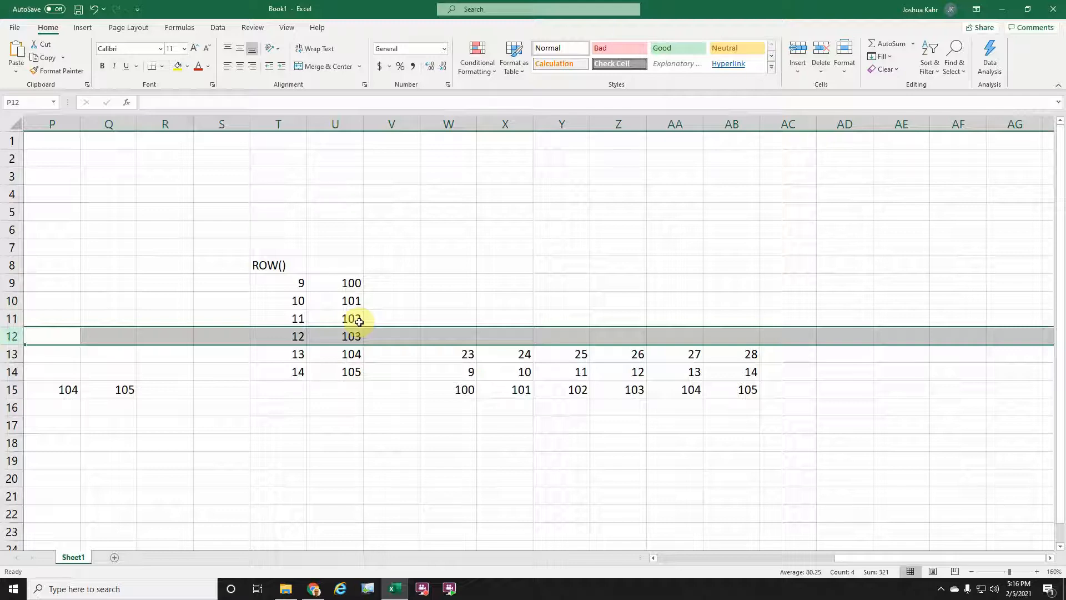
{"action": "key", "text": "ctrl+minus"}
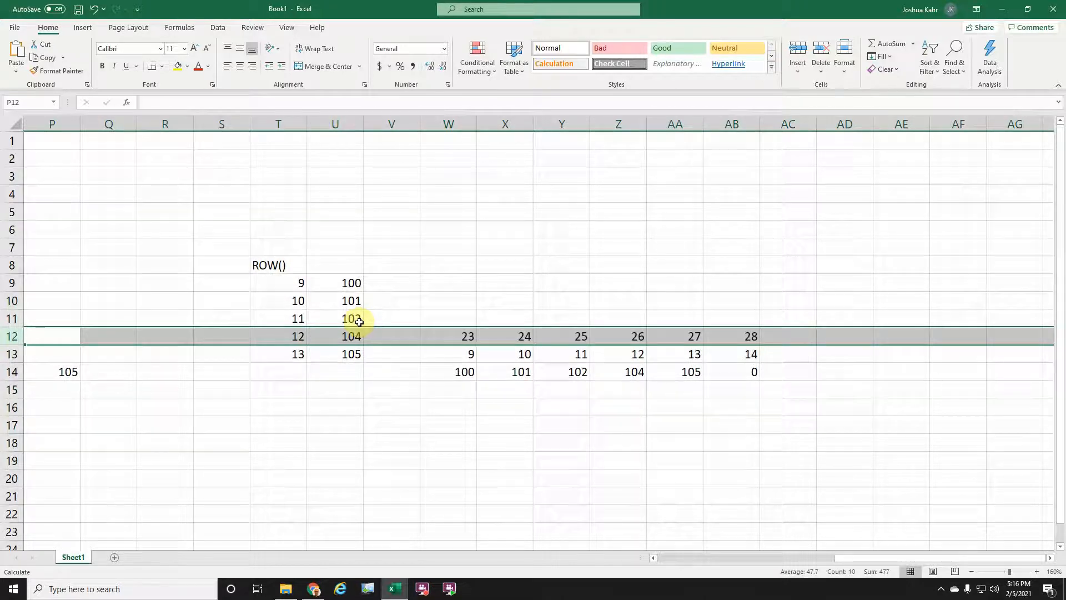
Examine the INDIRECT formulas across W14:AA14 against the shortened source list
{"action": "key", "text": "Right"}
{"action": "key", "text": "Right"}
{"action": "key", "text": "Right"}
{"action": "key", "text": "Right"}
{"action": "key", "text": "Right"}
{"action": "key", "text": "Right"}
{"action": "key", "text": "Right"}
{"action": "key", "text": "Down"}
{"action": "key", "text": "Down"}
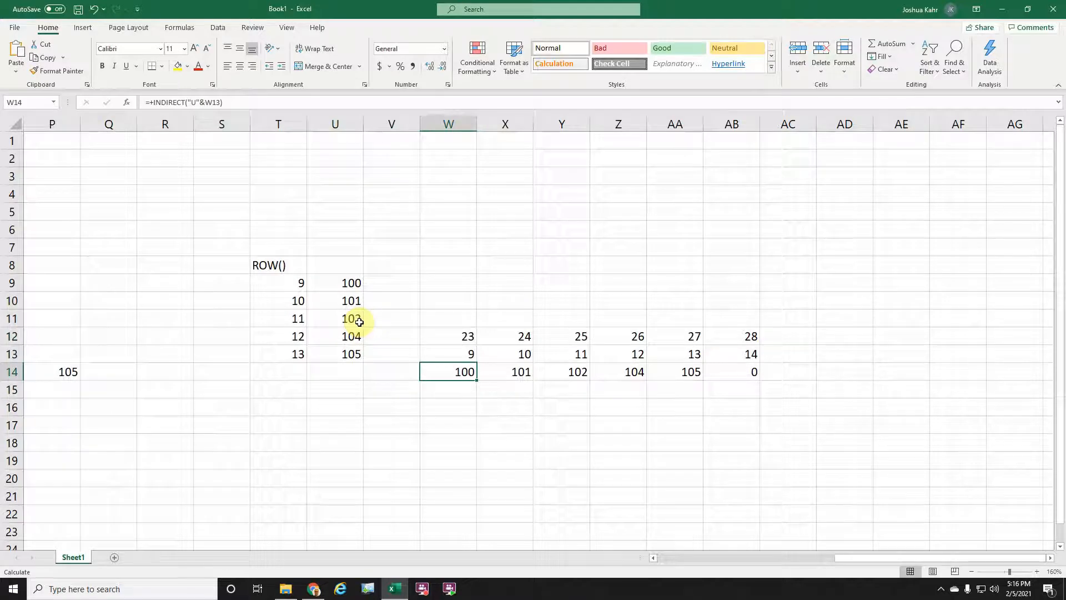
{"action": "key", "text": "Right"}
{"action": "key", "text": "Right"}
{"action": "key", "text": "Right"}
{"action": "key", "text": "Right"}
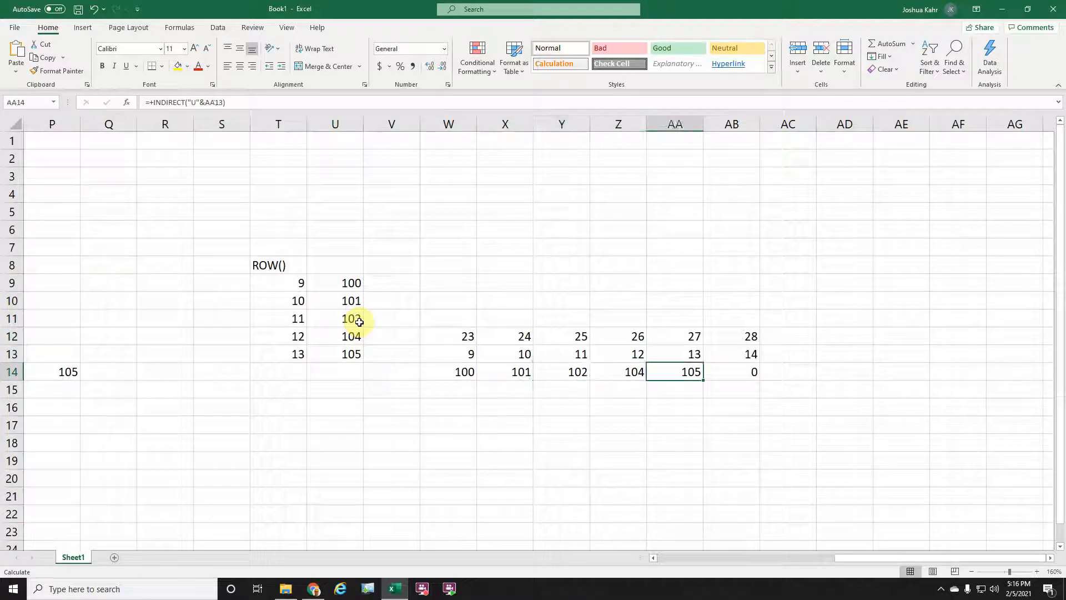
{"action": "key", "text": "Left"}
{"action": "key", "text": "Left"}
{"action": "key", "text": "Left"}
{"action": "key", "text": "Up"}
{"action": "key", "text": "Down"}
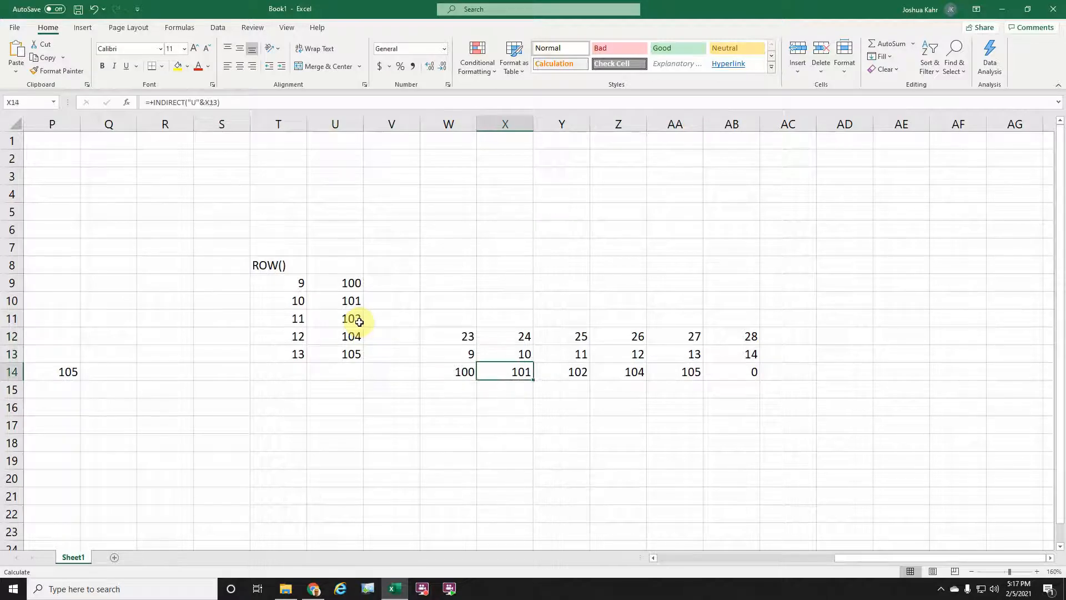
Check the cell reference inside the INDIRECT formula in W14 and undo the row 12 deletion
{"action": "key", "text": "Left"}
{"action": "key", "text": "F2"}
{"action": "key", "text": "Escape"}
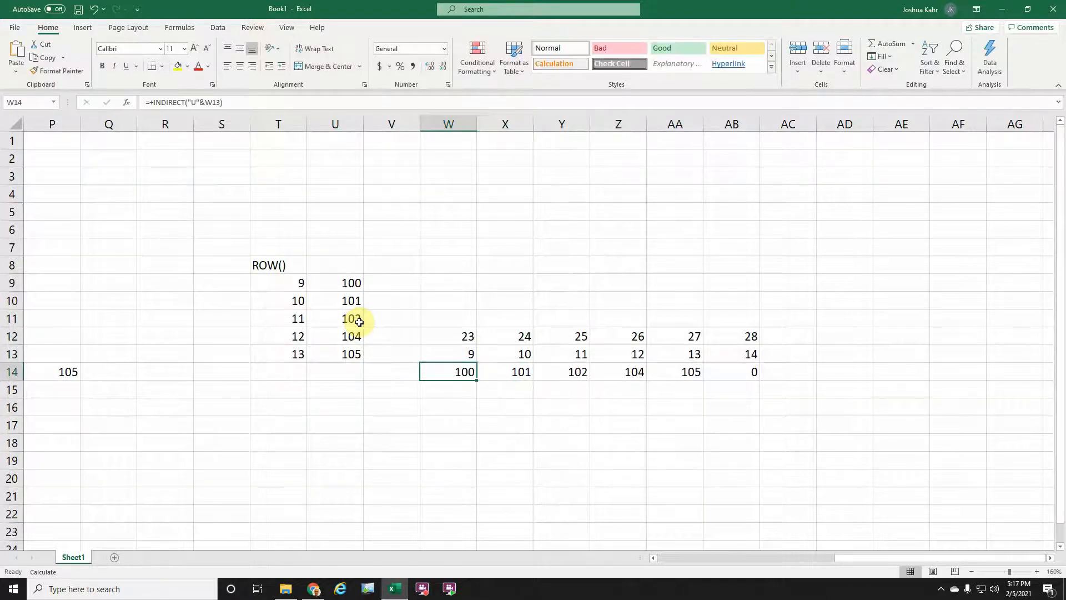
{"action": "key", "text": "ctrl+z"}
Inspect the TRANSPOSE formula in L15 and the source range it refers to
{"action": "key", "text": "Left"}
{"action": "key", "text": "Left"}
{"action": "key", "text": "Left"}
{"action": "key", "text": "Left"}
{"action": "key", "text": "Left"}
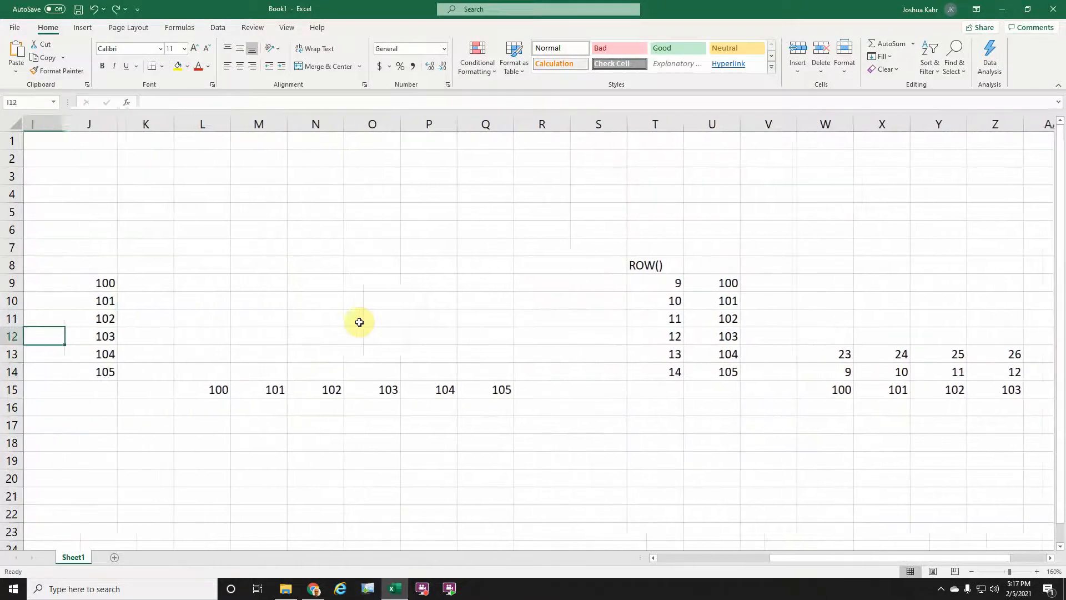
{"action": "key", "text": "Down"}
{"action": "key", "text": "Down"}
{"action": "key", "text": "Down"}
{"action": "key", "text": "Right"}
{"action": "key", "text": "Right"}
{"action": "key", "text": "Right"}
{"action": "key", "text": "F2"}
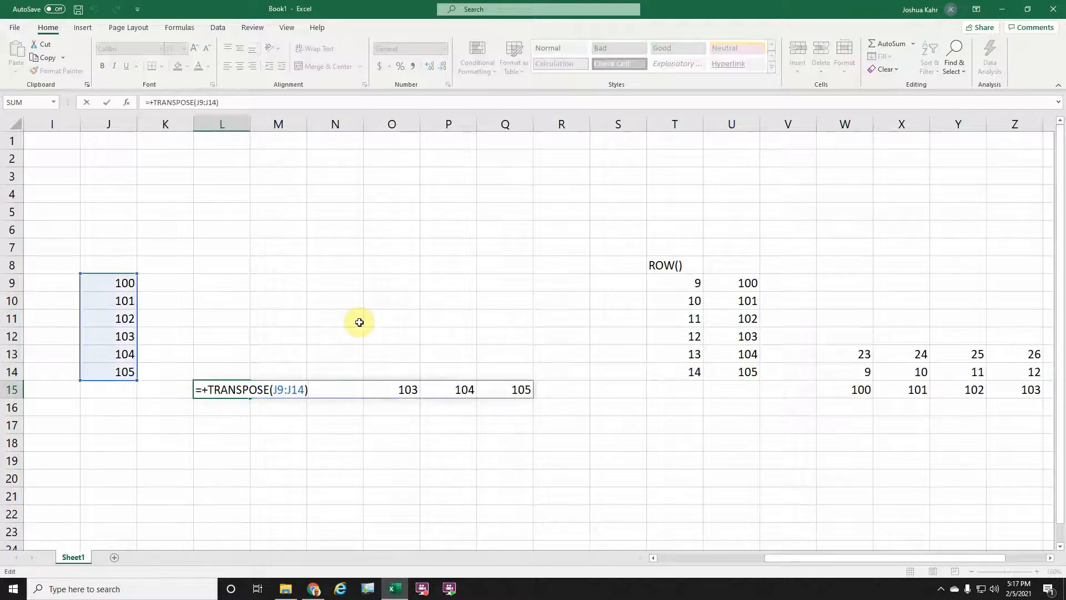
Inspect the helper formulas in W13 and W14 that feed the INDIRECT row
{"action": "key", "text": "Tab"}
{"action": "key", "text": "Tab"}
{"action": "key", "text": "Right"}
{"action": "key", "text": "Right"}
{"action": "key", "text": "Right"}
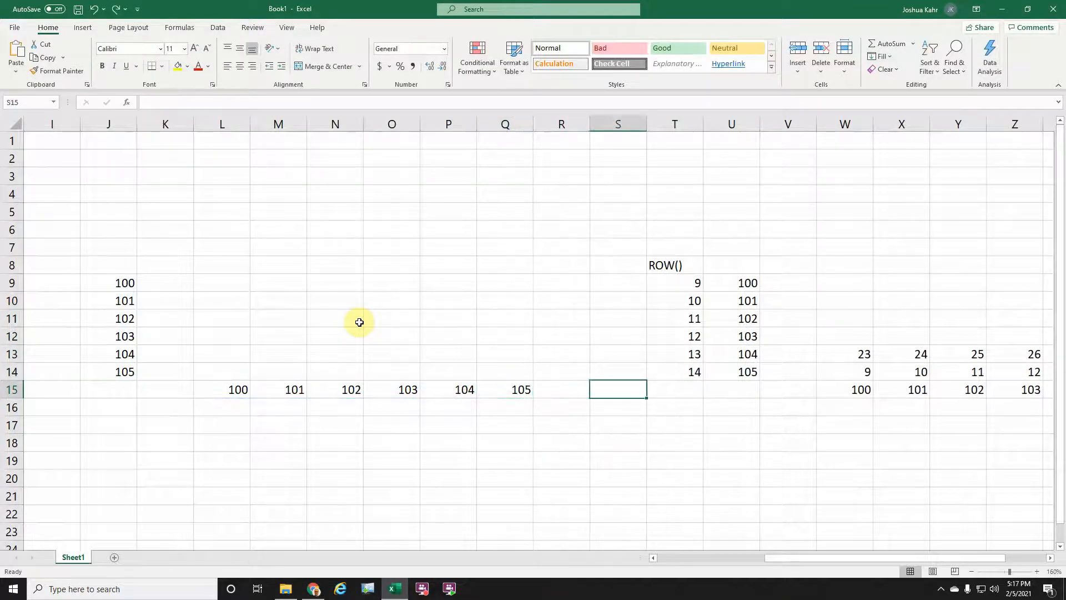
{"action": "key", "text": "Up"}
{"action": "key", "text": "Up"}
{"action": "key", "text": "F2"}
{"action": "key", "text": "Escape"}
{"action": "key", "text": "Right"}
{"action": "key", "text": "Right"}
{"action": "key", "text": "Right"}
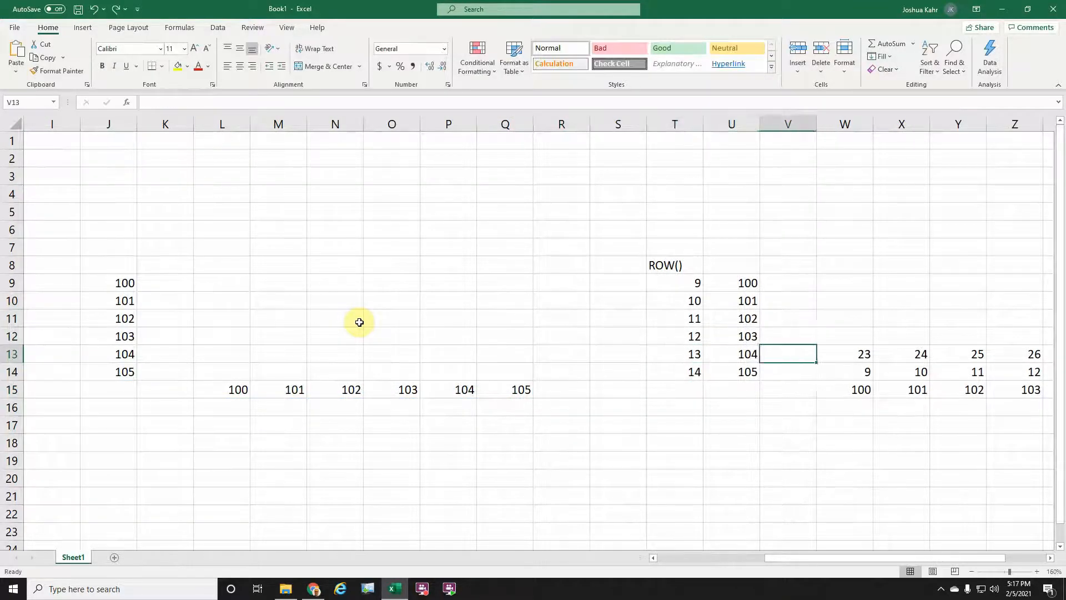
{"action": "key", "text": "F2"}
{"action": "key", "text": "Escape"}
{"action": "key", "text": "Down"}
{"action": "key", "text": "F2"}
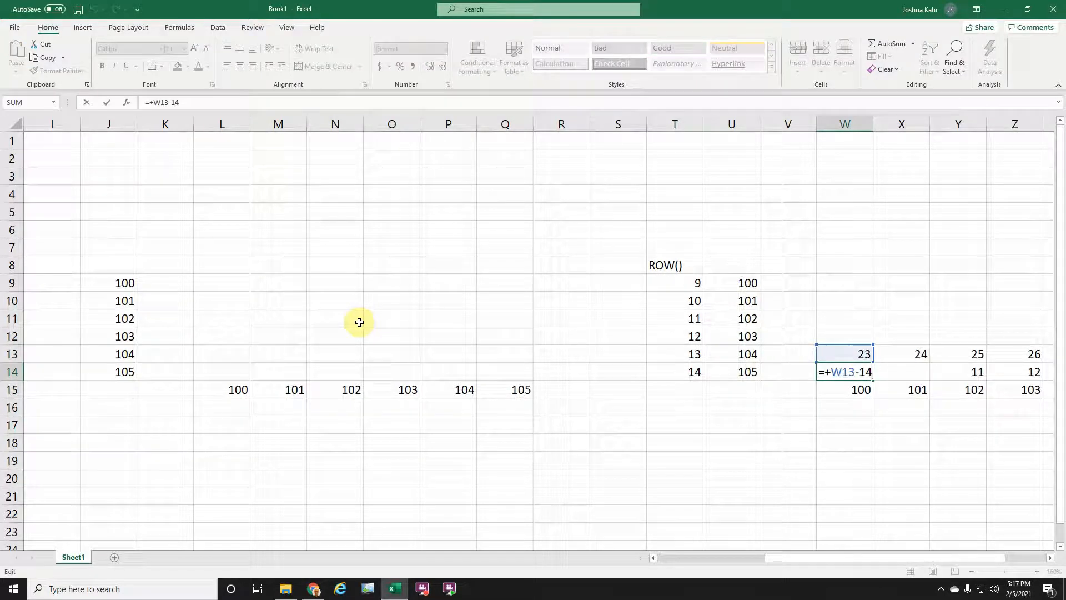
{"action": "key", "text": "Escape"}
{"action": "key", "text": "Down"}
{"action": "key", "text": "Down"}
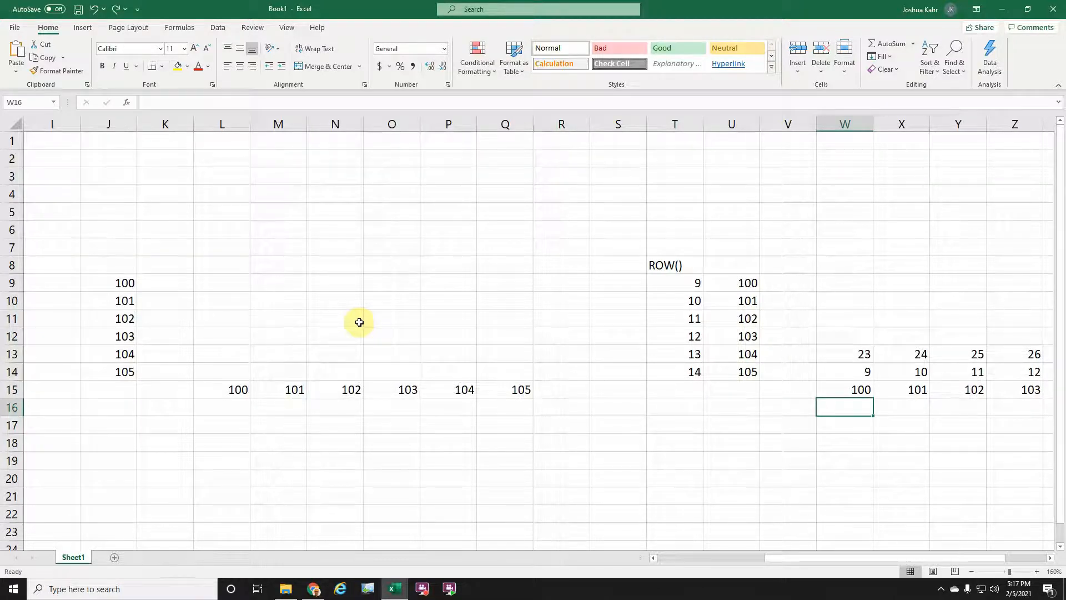
Return to the TRANSPOSE formula in L15 and review its source range
{"action": "key", "text": "Left"}
{"action": "key", "text": "Left"}
{"action": "key", "text": "Left"}
{"action": "key", "text": "Left"}
{"action": "key", "text": "Left"}
{"action": "key", "text": "Left"}
{"action": "key", "text": "Left"}
{"action": "key", "text": "Left"}
{"action": "key", "text": "Left"}
{"action": "key", "text": "Left"}
{"action": "key", "text": "Left"}
{"action": "key", "text": "Left"}
{"action": "key", "text": "Up"}
{"action": "key", "text": "Right"}
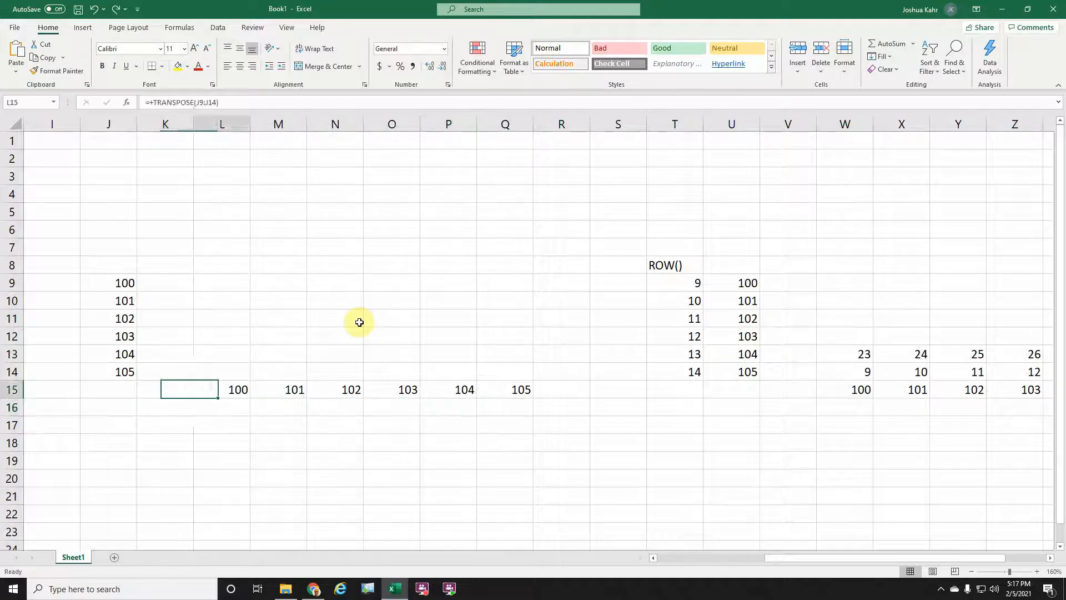
{"action": "key", "text": "F2"}
{"action": "key", "text": "Escape"}
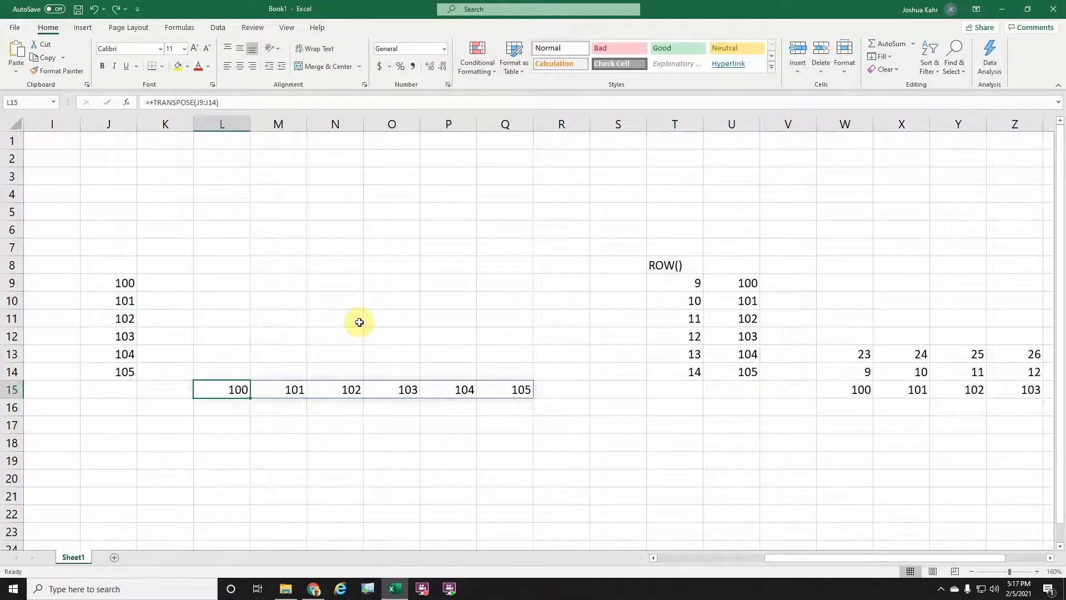
Enter +TRANSPOSE(J9:J14) as a legacy array formula across L16:Q16
{"action": "key", "text": "Down"}
{"action": "type", "text": "+"}
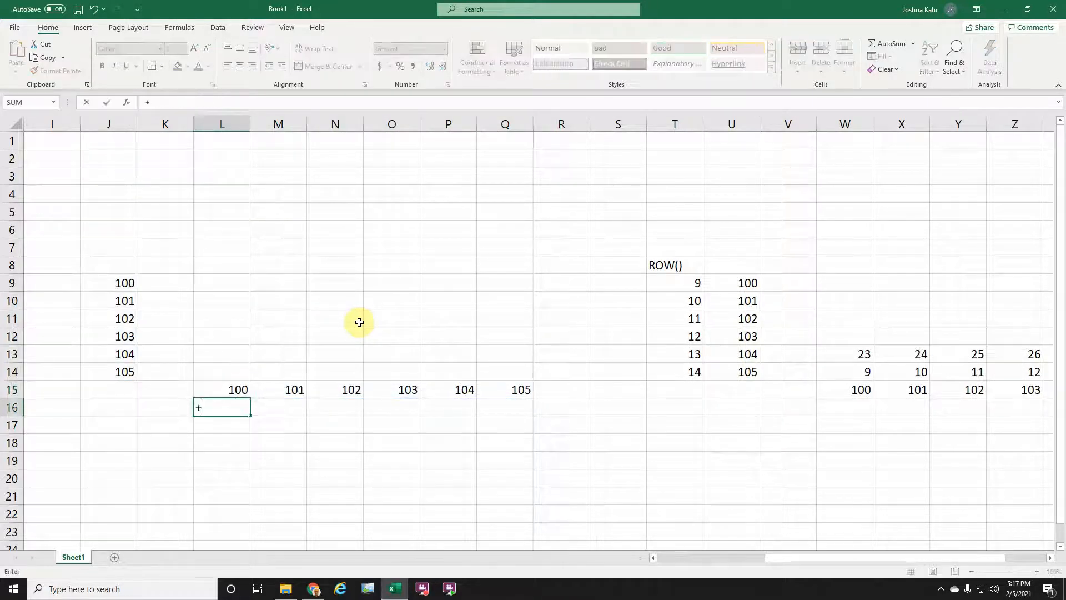
{"action": "key", "text": "Escape"}
{"action": "key", "text": "shift+Right"}
{"action": "key", "text": "shift+Right"}
{"action": "key", "text": "shift+Right"}
{"action": "key", "text": "shift+Right"}
{"action": "key", "text": "shift+Right"}
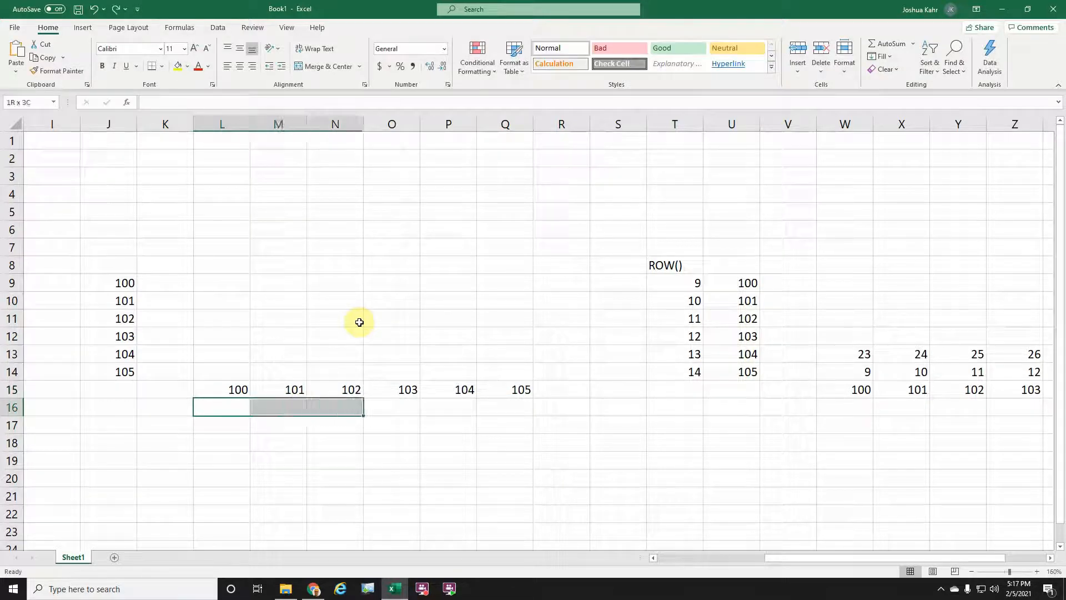
{"action": "type", "text": "+ytra"}
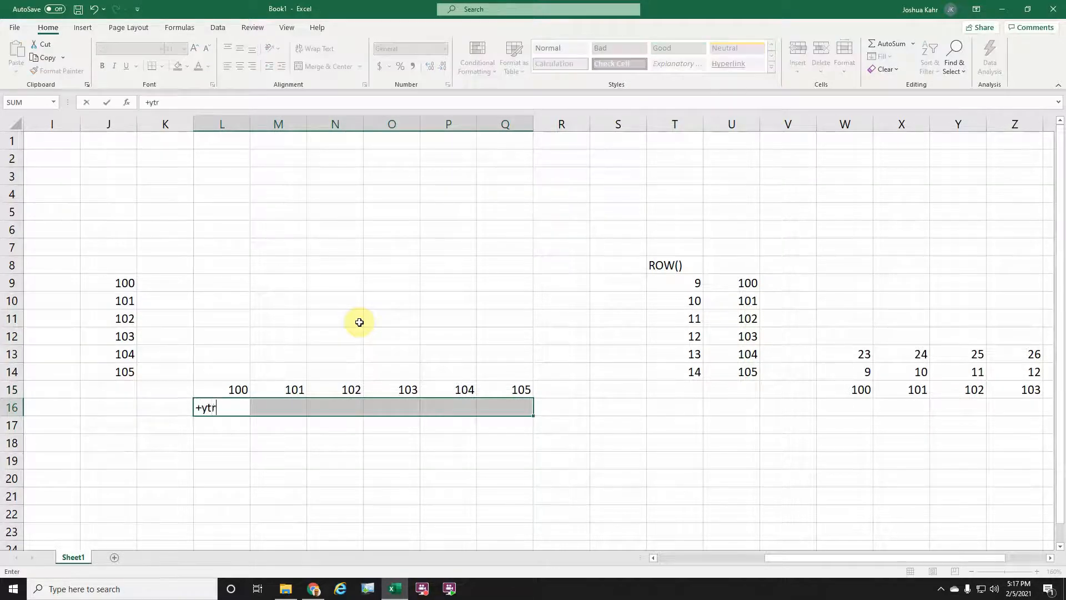
{"action": "key", "text": "BackSpace"}
{"action": "key", "text": "BackSpace"}
{"action": "key", "text": "BackSpace"}
{"action": "key", "text": "BackSpace"}
{"action": "type", "text": "transpose("}
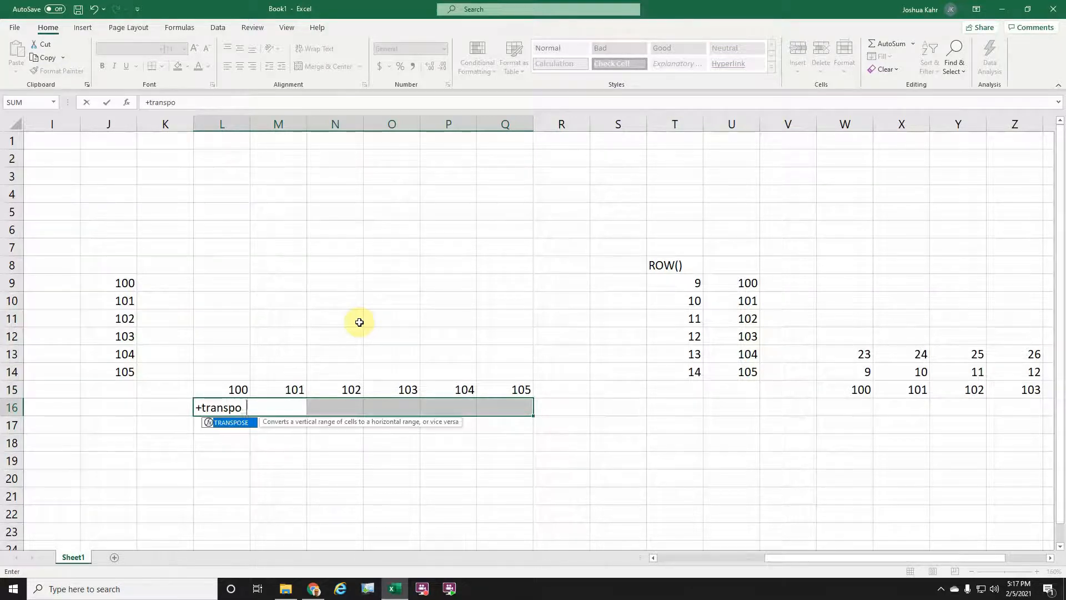
{"action": "key", "text": "Left"}
{"action": "key", "text": "Left"}
{"action": "key", "text": "Up"}
{"action": "key", "text": "Up"}
{"action": "key", "text": "shift+Up"}
{"action": "key", "text": "shift+Up"}
{"action": "key", "text": "shift+Up"}
{"action": "key", "text": "shift+Up"}
{"action": "key", "text": "shift+Up"}
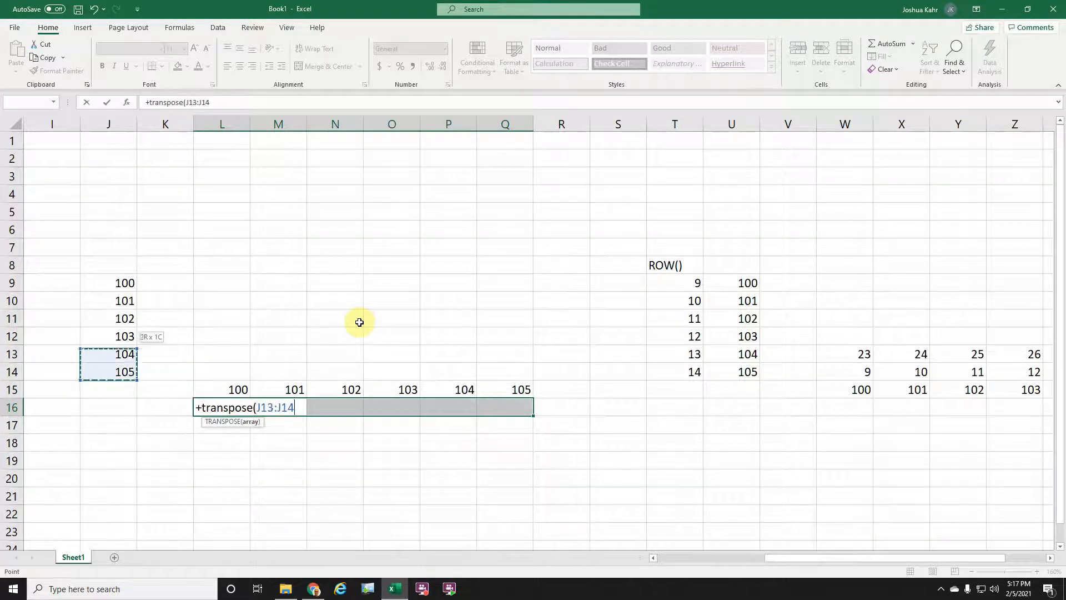
{"action": "type", "text": ")"}
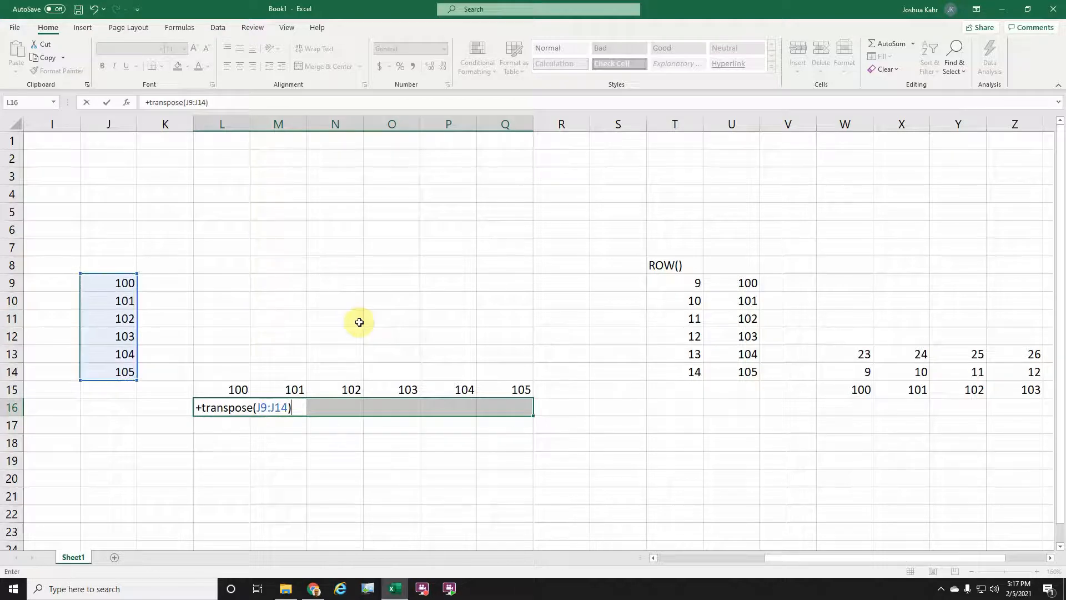
{"action": "key", "text": "ctrl+shift+Return"}
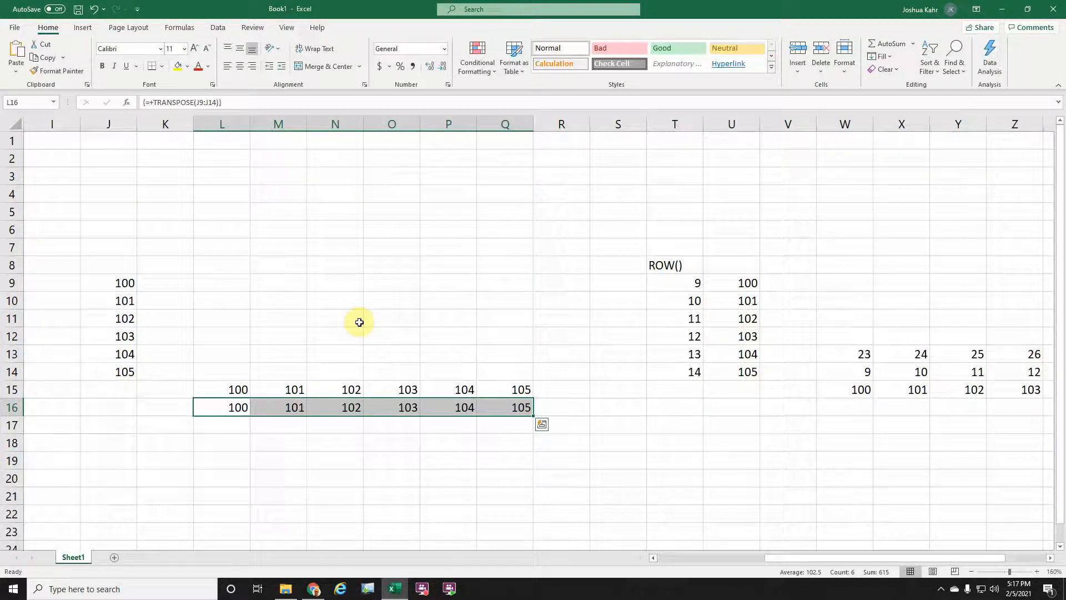
Compare the array-entered TRANSPOSE formula in L16:Q16 with the dynamic TRANSPOSE formula in L15
{"action": "key", "text": "F2"}
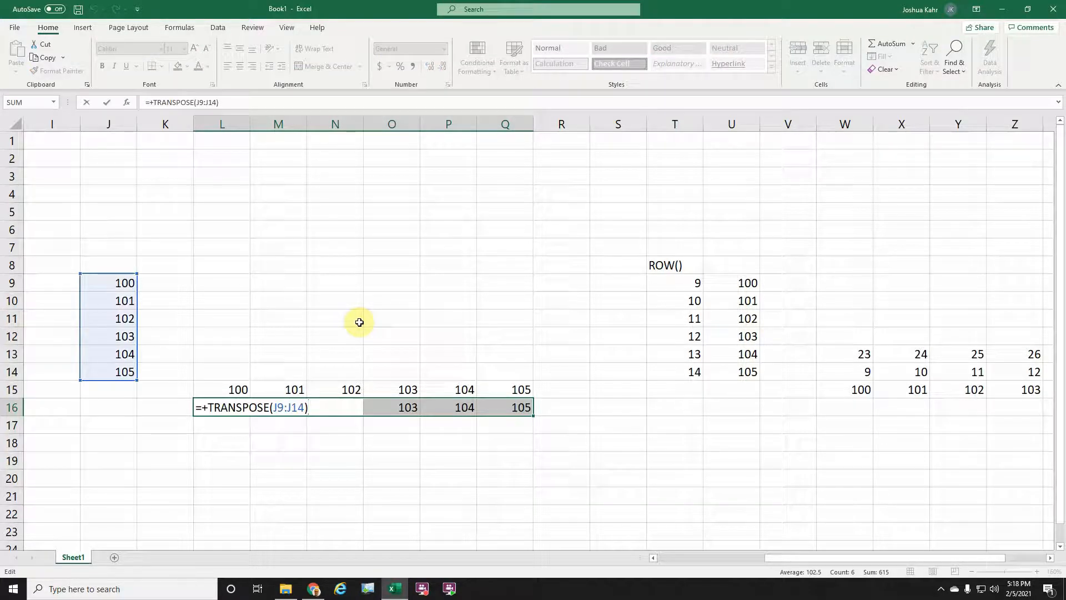
{"action": "key", "text": "ctrl+shift+Return"}
{"action": "key", "text": "F2"}
{"action": "key", "text": "ctrl+shift+Return"}
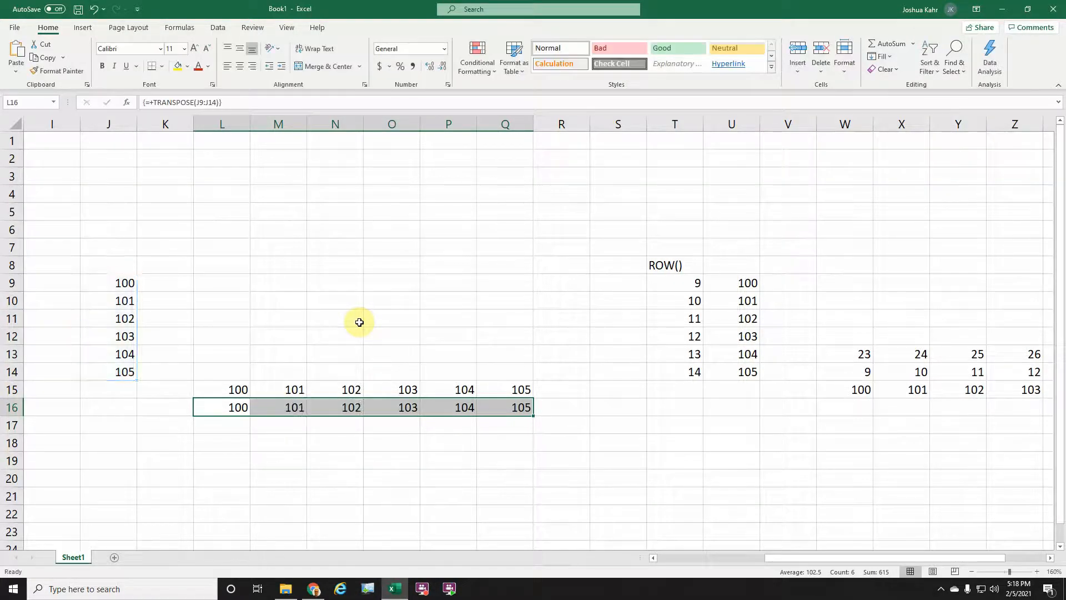
{"action": "key", "text": "Up"}
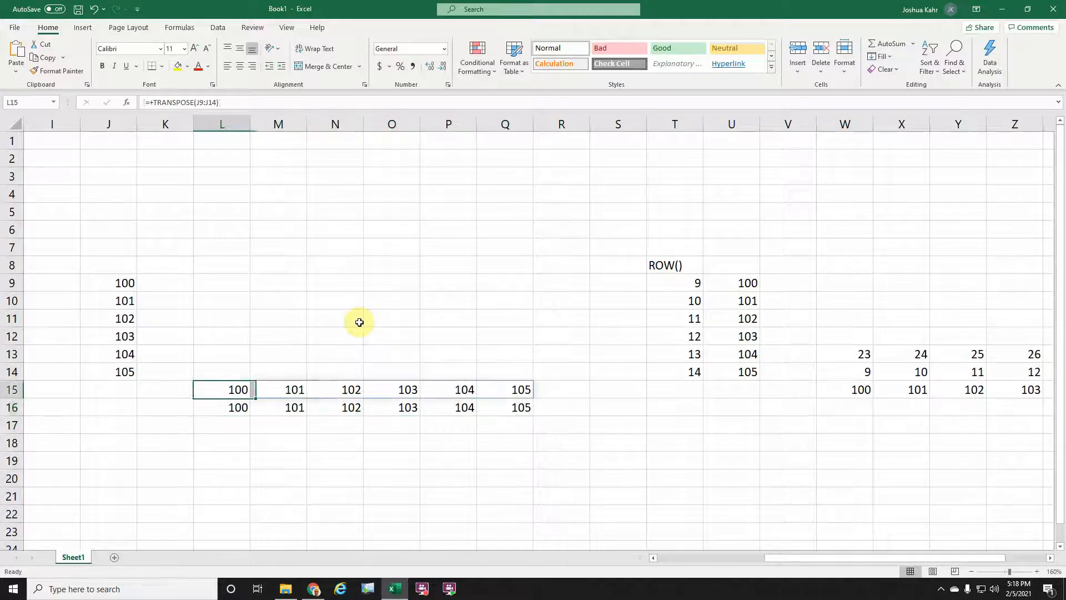
{"action": "key", "text": "Down"}
{"action": "key", "text": "Up"}
{"action": "key", "text": "F2"}
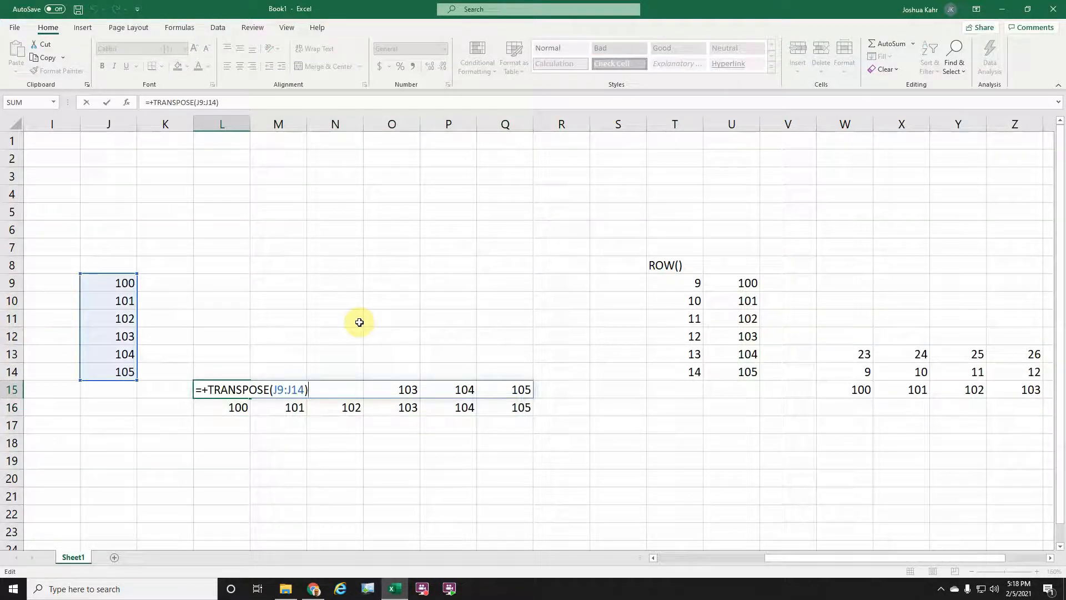
{"action": "key", "text": "ctrl+shift+Return"}
Delete row 12 to test both TRANSPOSE rows against a shortened source list
{"action": "key", "text": "Left"}
{"action": "key", "text": "Left"}
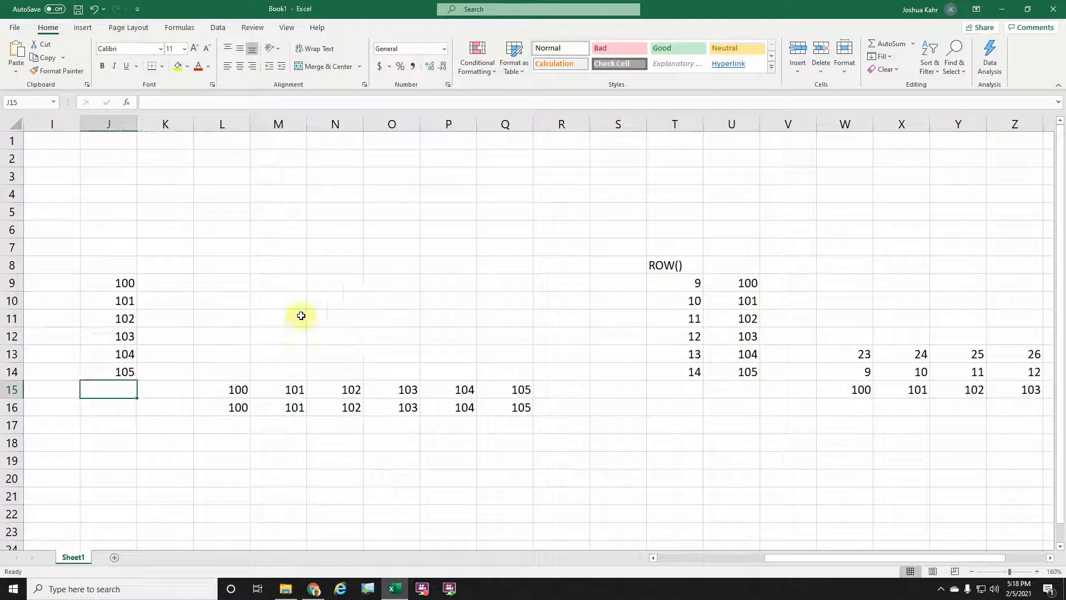
{"action": "left_click", "coordinate": [10, 338]}
{"action": "key", "text": "ctrl+minus"}
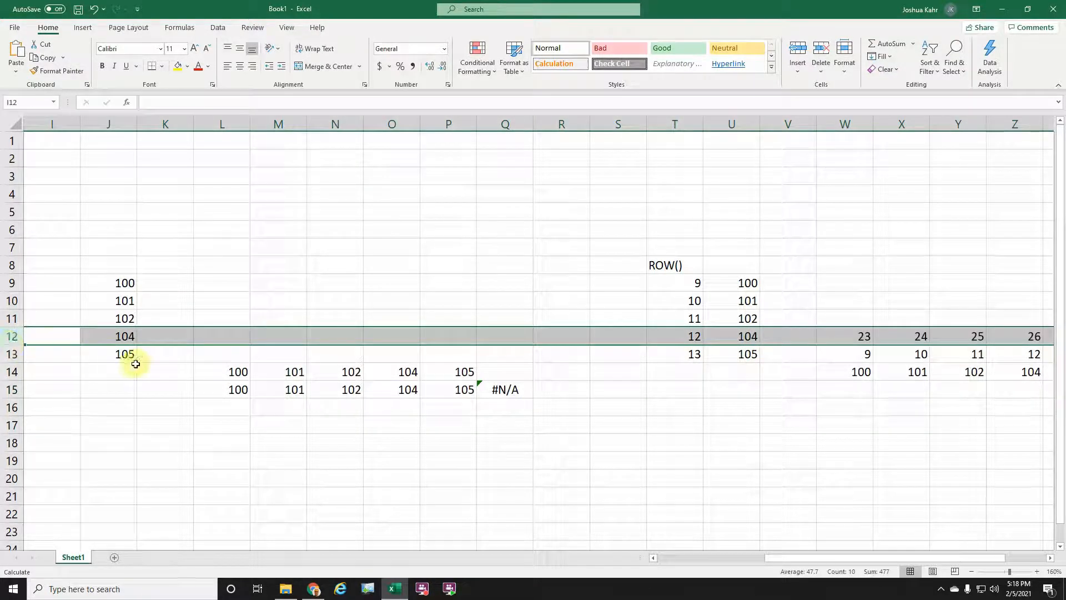
Compare the array-entered TRANSPOSE formula in L15 with the dynamic one in L14
{"action": "left_click", "coordinate": [241, 383]}
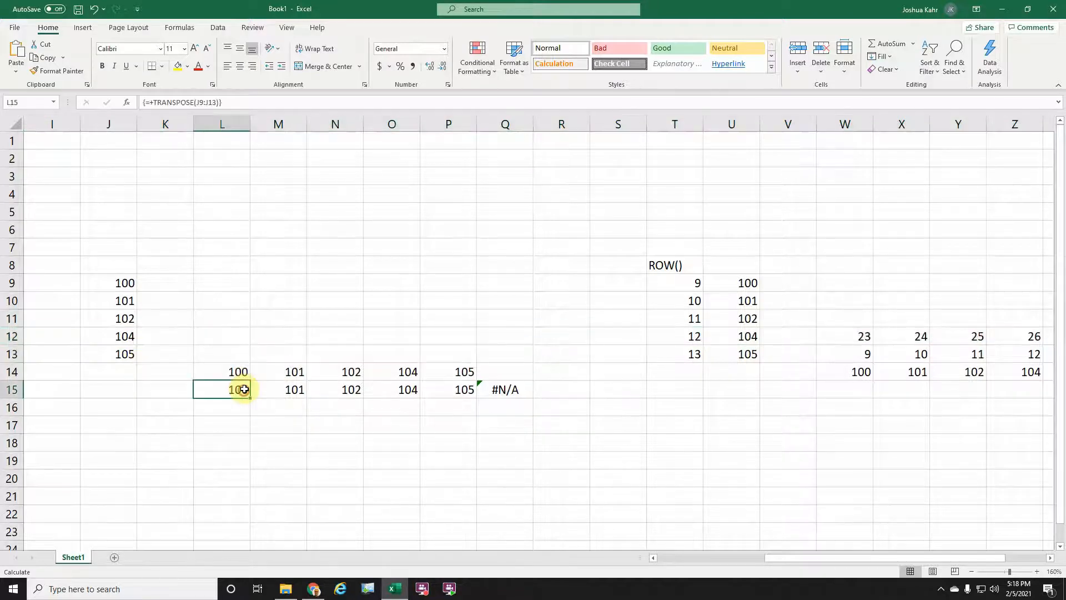
{"action": "key", "text": "F2"}
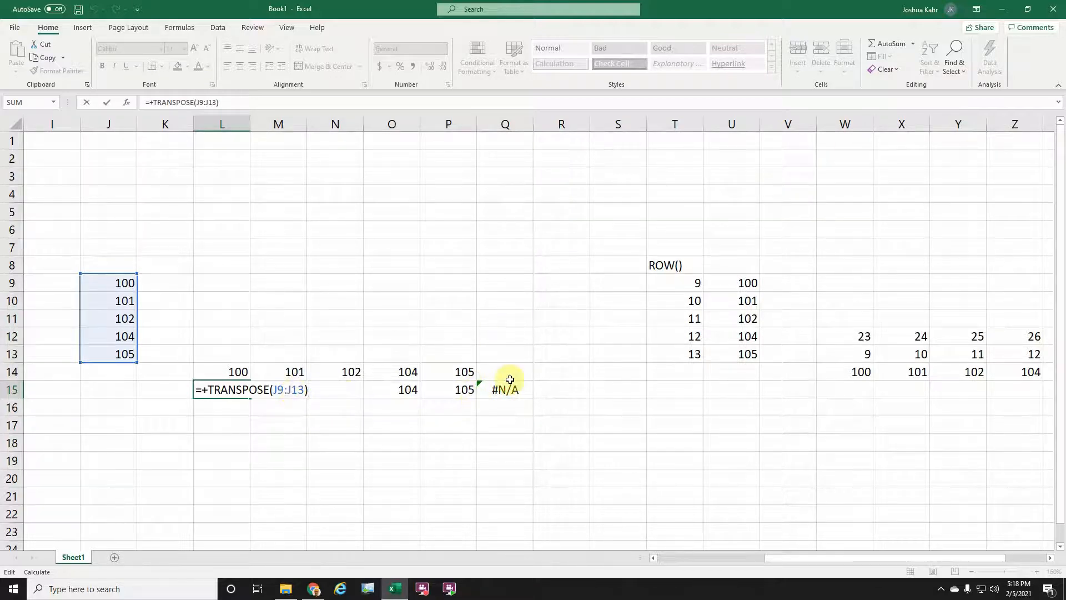
{"action": "key", "text": "ctrl+shift+Return"}
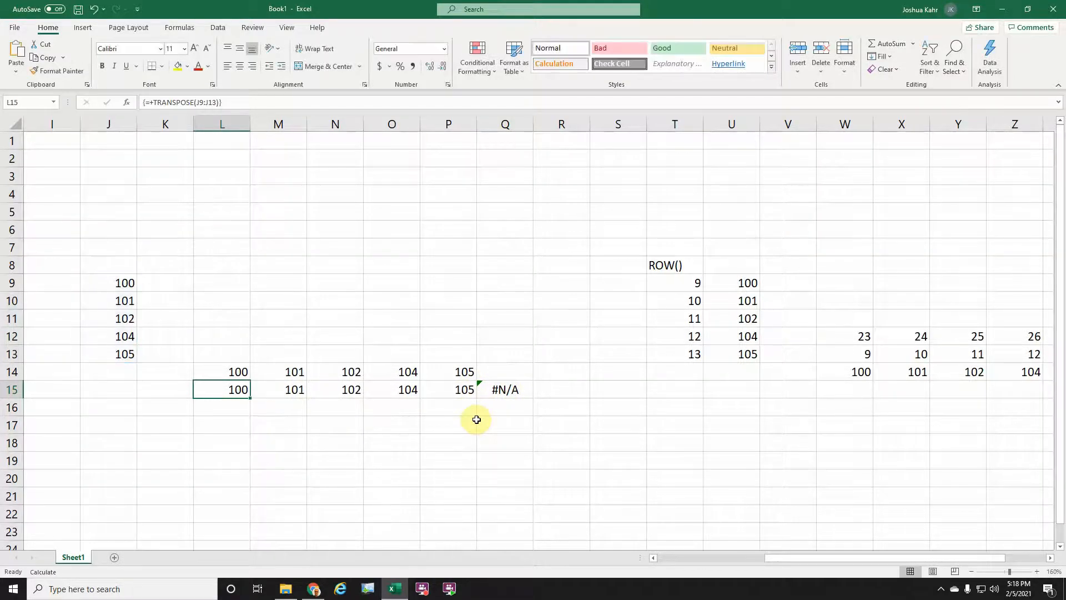
{"action": "key", "text": "Up"}
{"action": "key", "text": "F2"}
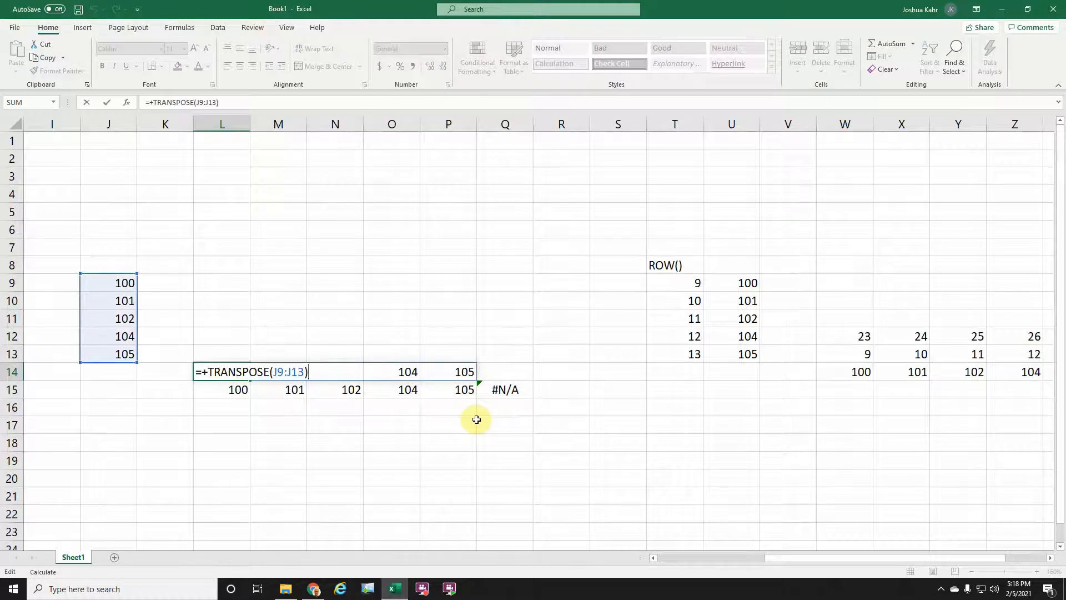
{"action": "key", "text": "Escape"}
{"action": "key", "text": "Down"}
Recheck the array formula in L15 and undo the deletion of row 12
{"action": "key", "text": "F2"}
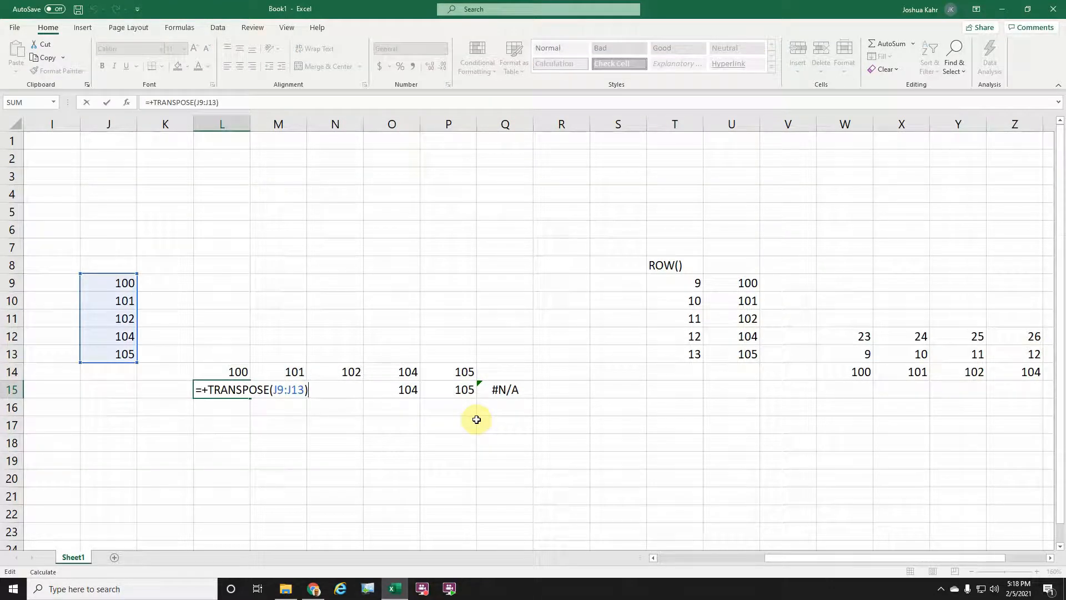
{"action": "key", "text": "Escape"}
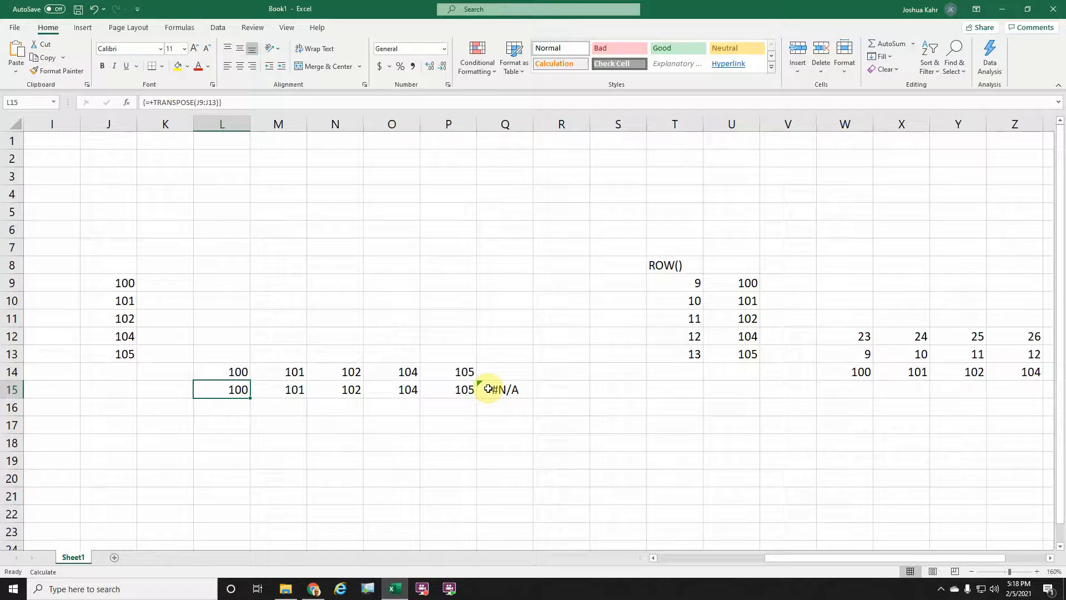
{"action": "key", "text": "ctrl+z"}
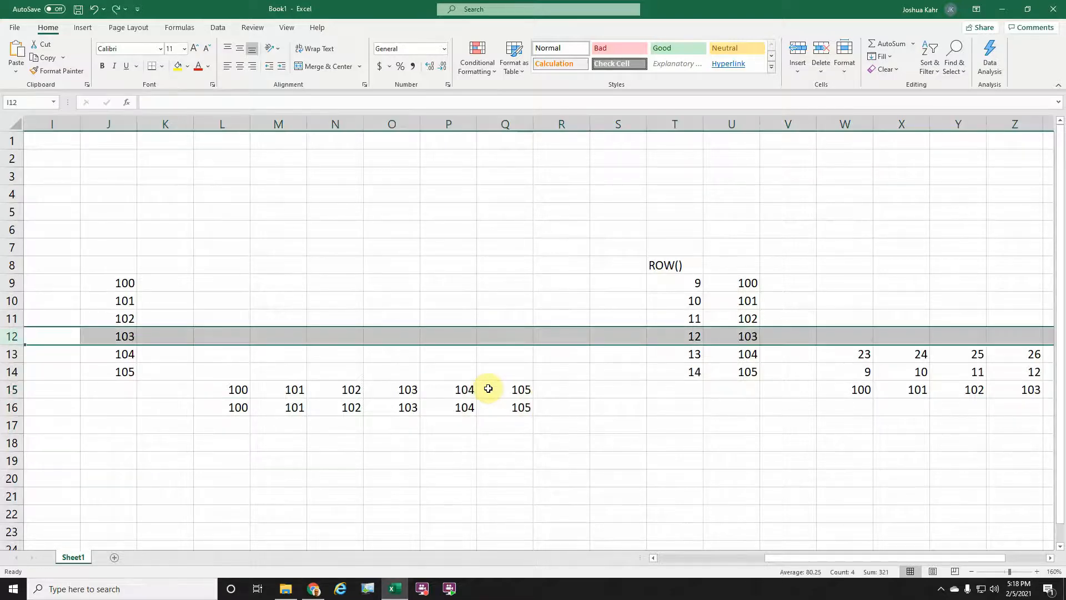
Inspect the source range of the dynamic TRANSPOSE formula in L15
{"action": "key", "text": "Down"}
{"action": "key", "text": "Down"}
{"action": "key", "text": "Down"}
{"action": "key", "text": "Right"}
{"action": "key", "text": "Right"}
{"action": "key", "text": "Right"}
{"action": "key", "text": "F2"}
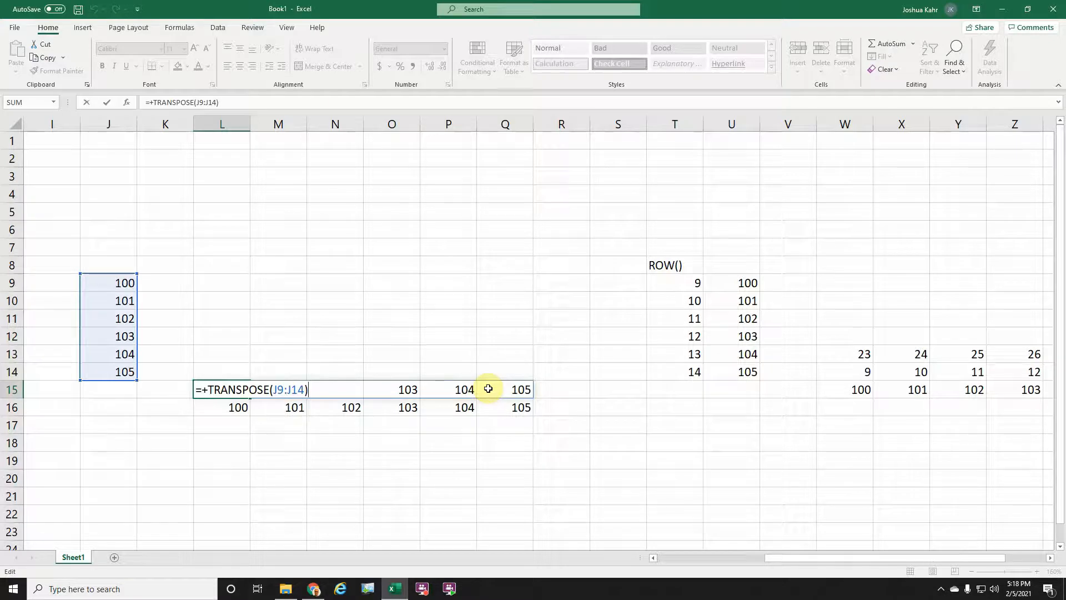
{"action": "key", "text": "ctrl+shift+Return"}
Delete row 12 again to test both TRANSPOSE rows with one fewer source entry
{"action": "key", "text": "Up"}
{"action": "key", "text": "Up"}
{"action": "key", "text": "Up"}
{"action": "key", "text": "Up"}
{"action": "key", "text": "Left"}
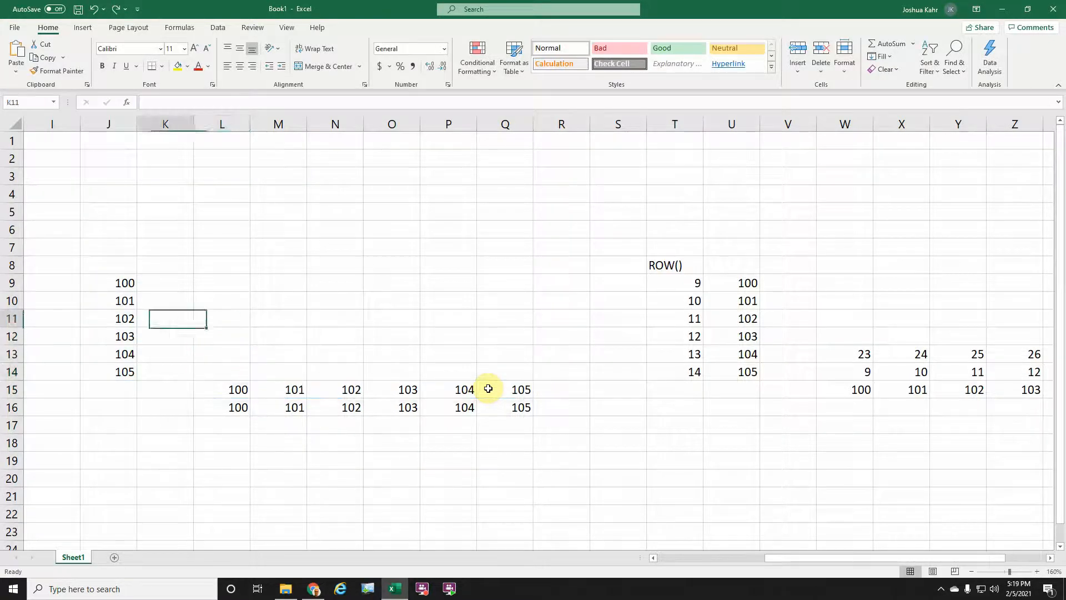
{"action": "key", "text": "Left"}
{"action": "key", "text": "Left"}
{"action": "left_click", "coordinate": [9, 337]}
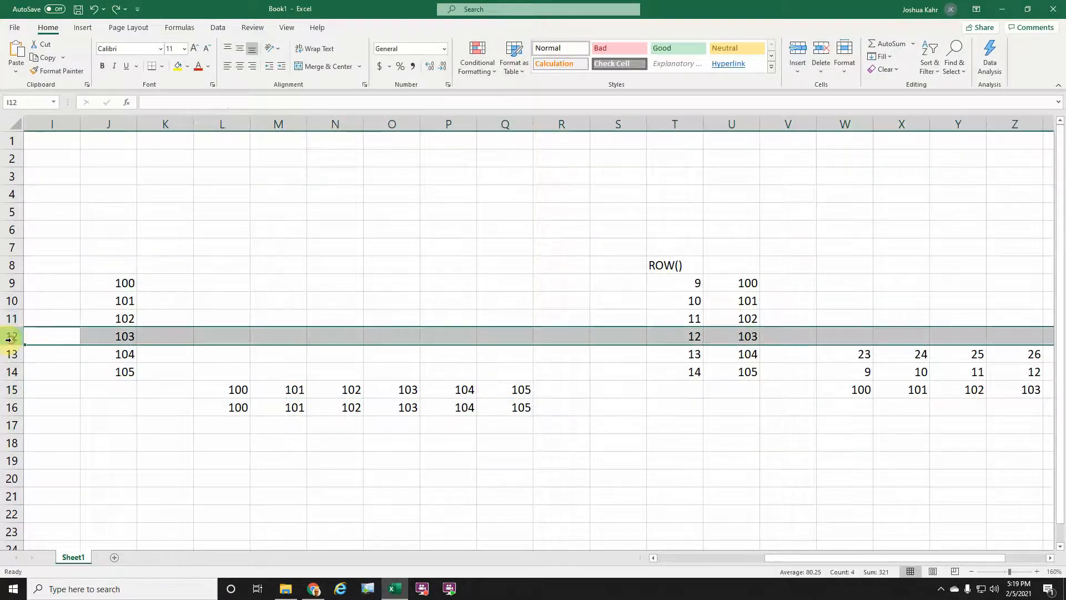
{"action": "key", "text": "ctrl+minus"}
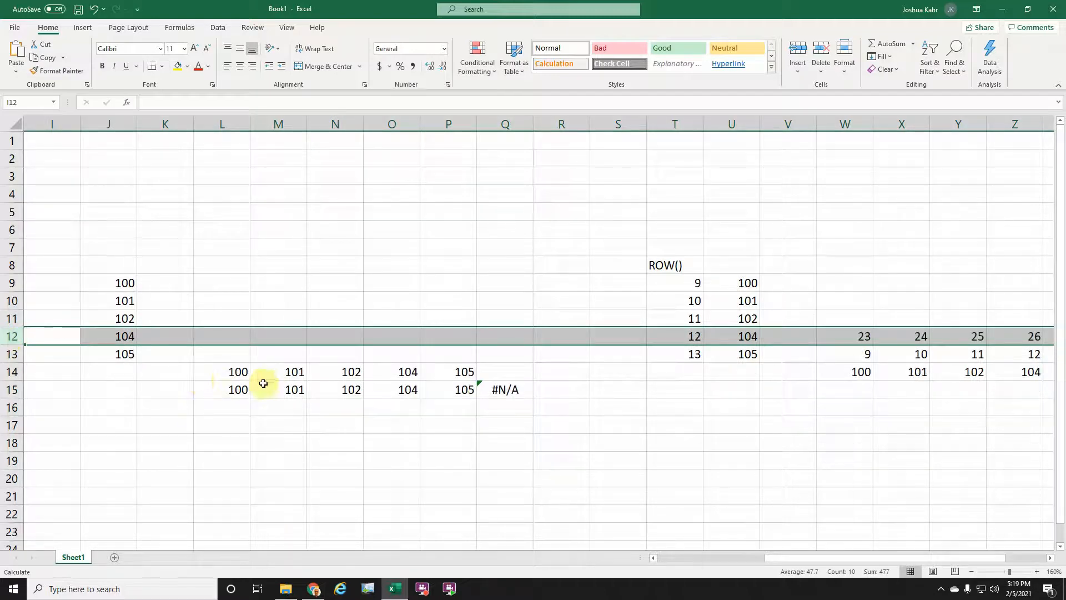
Compare the dynamic TRANSPOSE results in row 14 with the array-entered formula in row 15, including the cells in column Q
{"action": "left_click_drag", "start_coordinate": [244, 372], "coordinate": [431, 362]}
{"action": "left_click", "coordinate": [495, 372]}
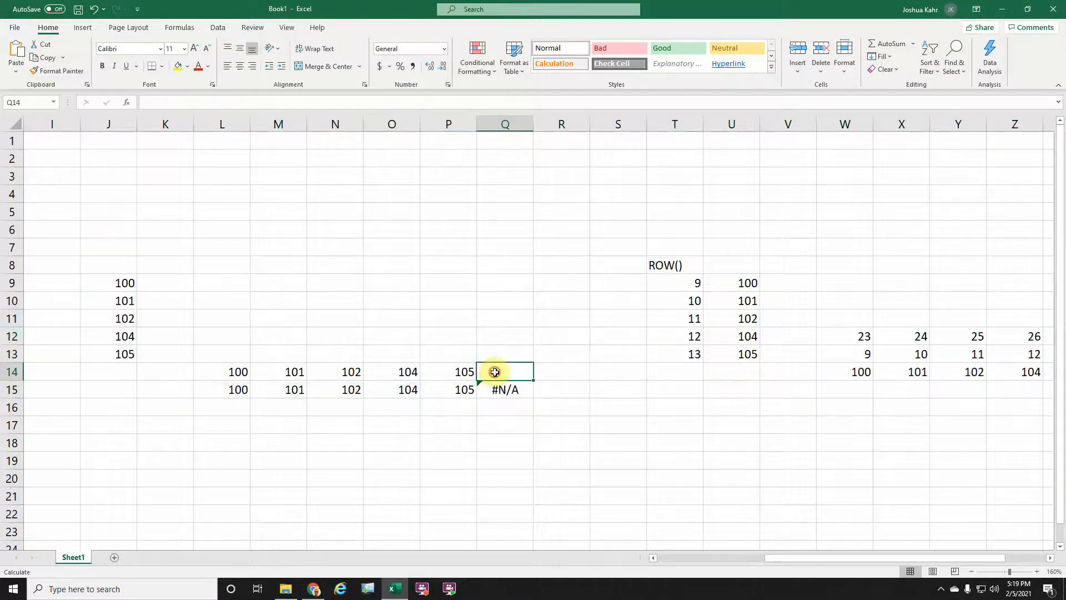
{"action": "left_click", "coordinate": [395, 369]}
{"action": "left_click", "coordinate": [237, 371]}
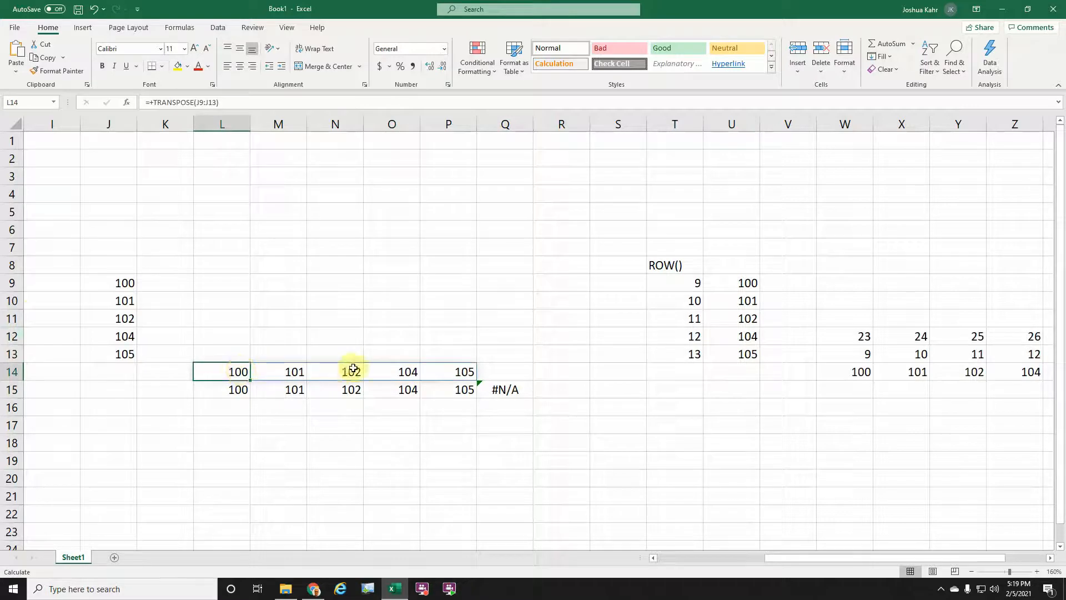
{"action": "left_click", "coordinate": [327, 309]}
{"action": "left_click", "coordinate": [374, 387]}
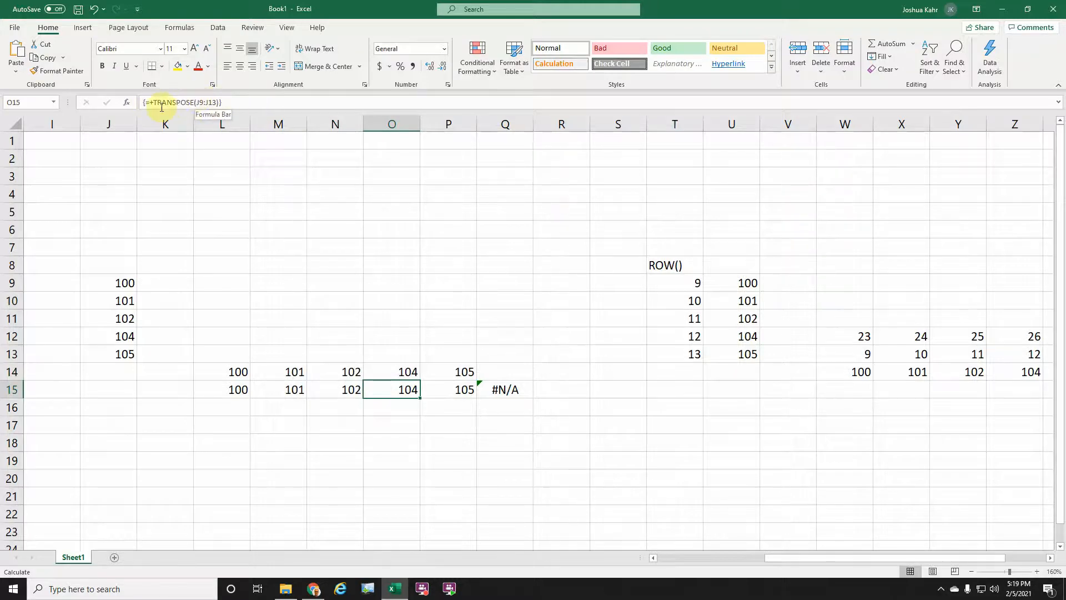
{"action": "left_click", "coordinate": [240, 370]}
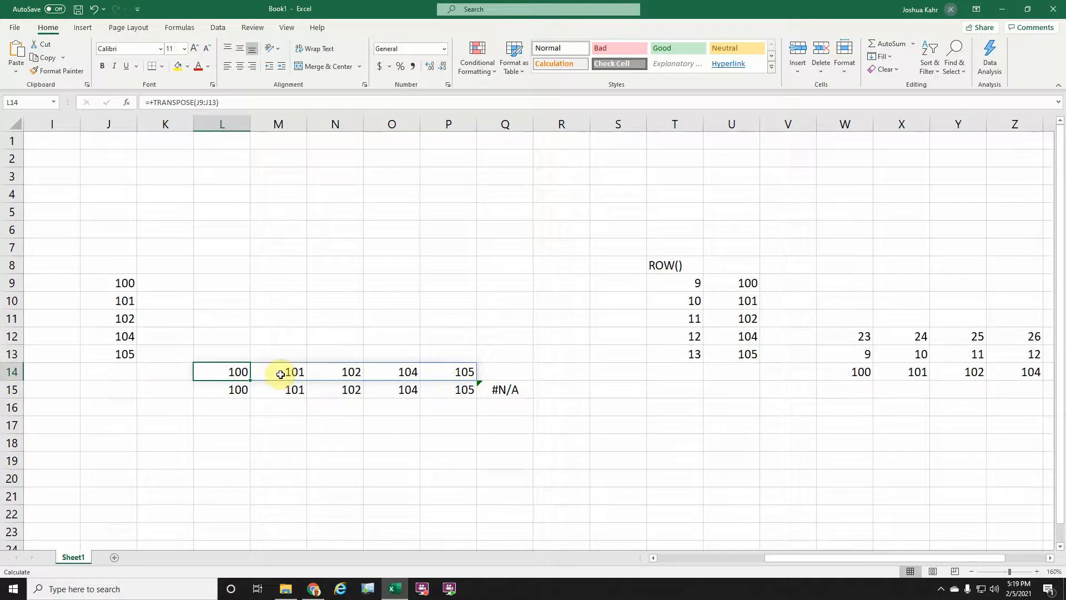
{"action": "left_click", "coordinate": [312, 332]}
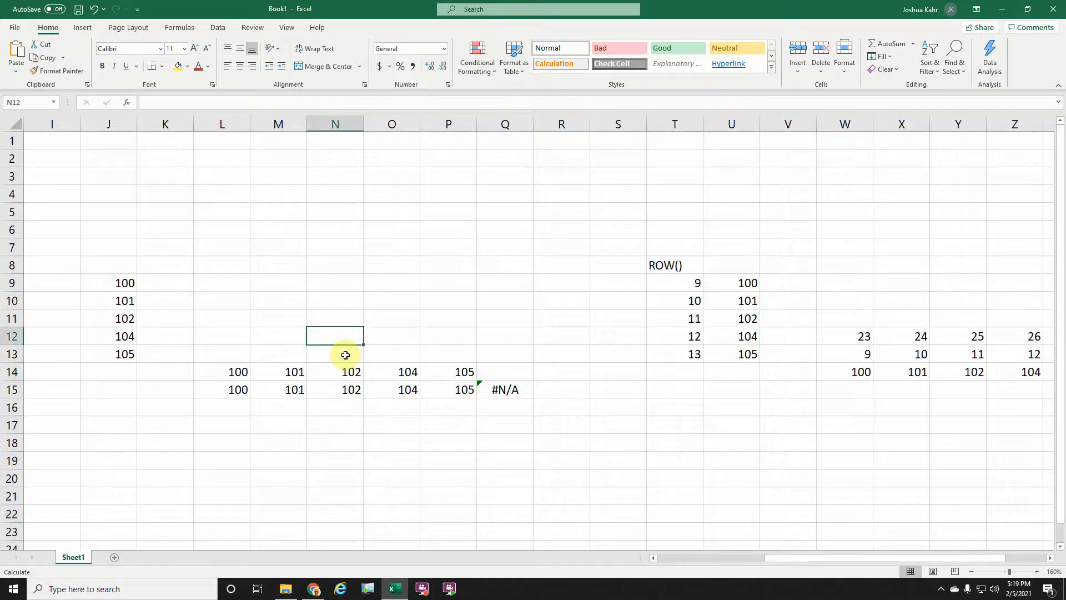
{"action": "left_click", "coordinate": [388, 337]}
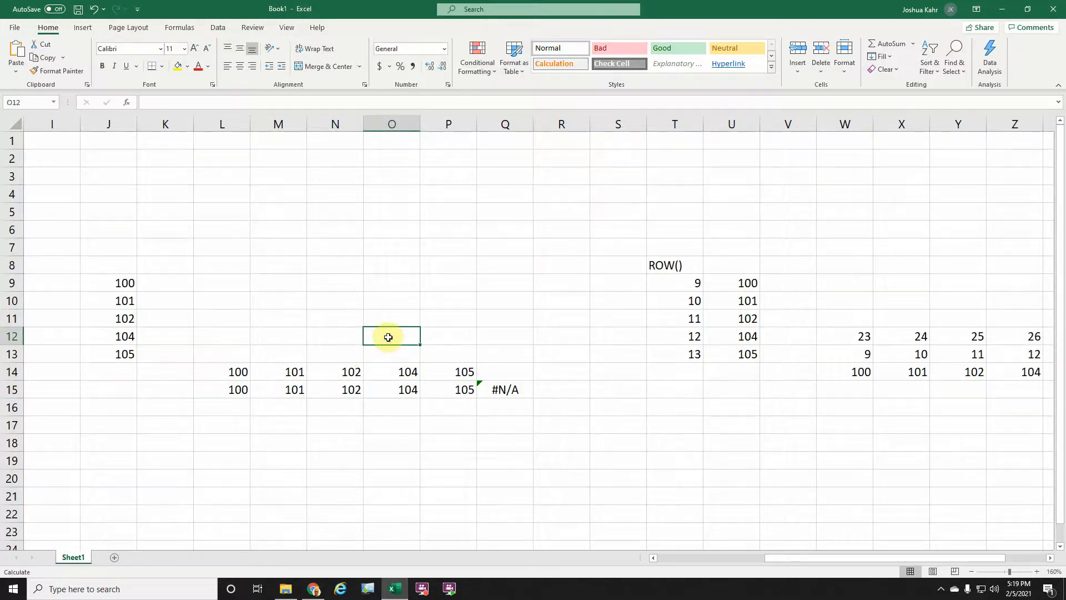
{"action": "key", "text": "Right"}
{"action": "key", "text": "Right"}
{"action": "key", "text": "Right"}
{"action": "key", "text": "Right"}
{"action": "key", "text": "Right"}
{"action": "key", "text": "Left"}
{"action": "key", "text": "Left"}
{"action": "key", "text": "Left"}
{"action": "key", "text": "Left"}
{"action": "key", "text": "Left"}
{"action": "key", "text": "Left"}
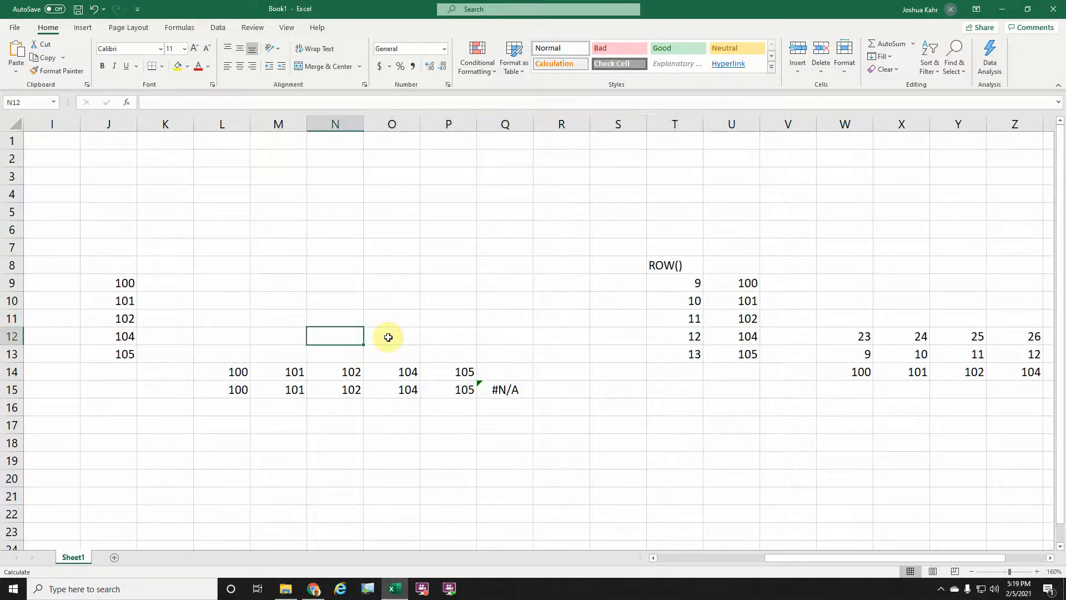
{"action": "key", "text": "Left"}
Compare the dynamic TRANSPOSE row starting in L14 with the direct-link row in B14:G14 following the row deletion
{"action": "key", "text": "Down"}
{"action": "key", "text": "Down"}
{"action": "key", "text": "Left"}
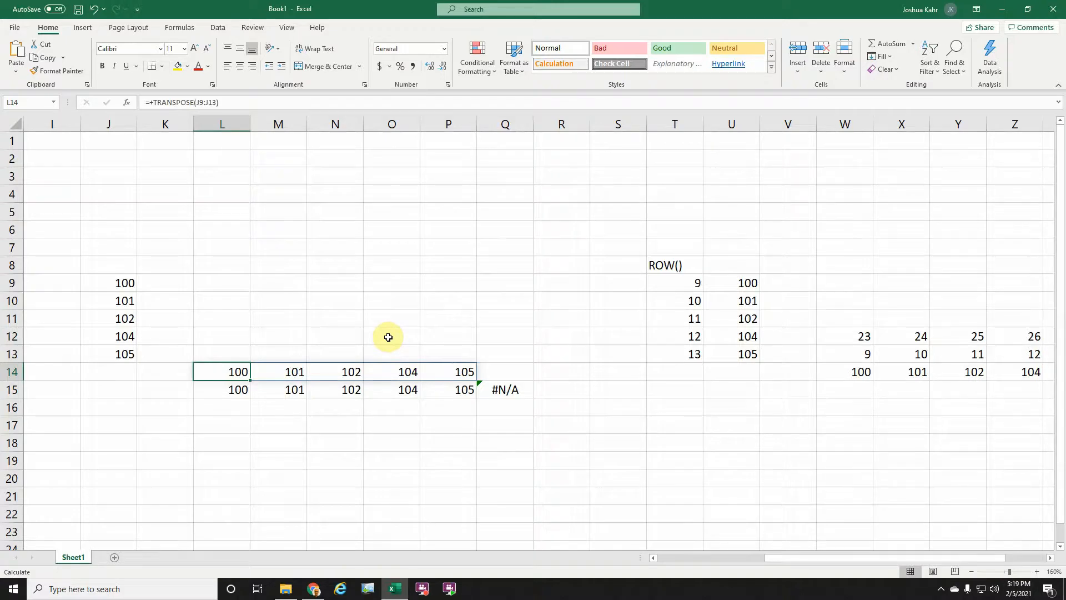
{"action": "key", "text": "Left"}
{"action": "key", "text": "Left"}
{"action": "key", "text": "Left"}
{"action": "key", "text": "Left"}
{"action": "key", "text": "Left"}
{"action": "key", "text": "Left"}
{"action": "key", "text": "Left"}
{"action": "key", "text": "Left"}
{"action": "key", "text": "Left"}
{"action": "key", "text": "Left"}
{"action": "key", "text": "Left"}
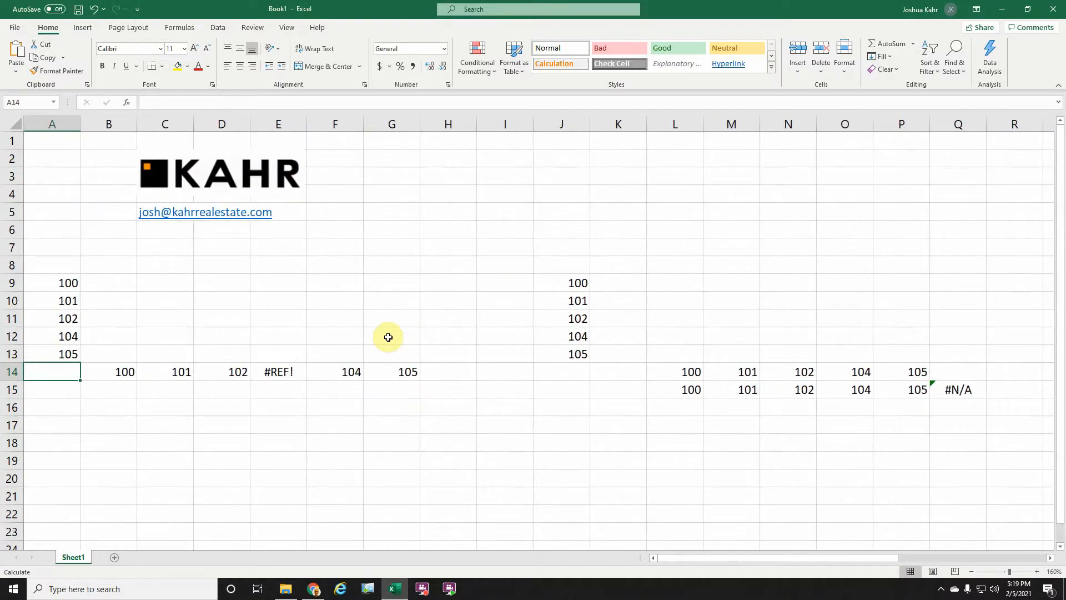
Undo the deletion of row 12 and select the empty cell G5
{"action": "key", "text": "ctrl+z"}
{"action": "key", "text": "Up"}
{"action": "key", "text": "Up"}
{"action": "key", "text": "Up"}
{"action": "key", "text": "Up"}
{"action": "key", "text": "Up"}
{"action": "key", "text": "Up"}
{"action": "key", "text": "Up"}
{"action": "key", "text": "Left"}
{"action": "key", "text": "Left"}
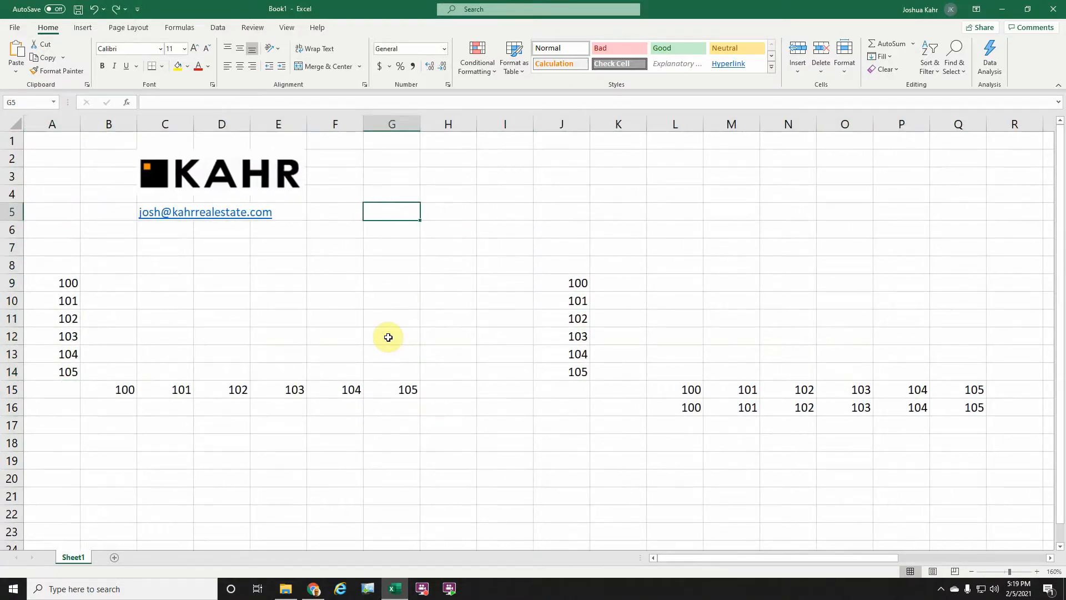